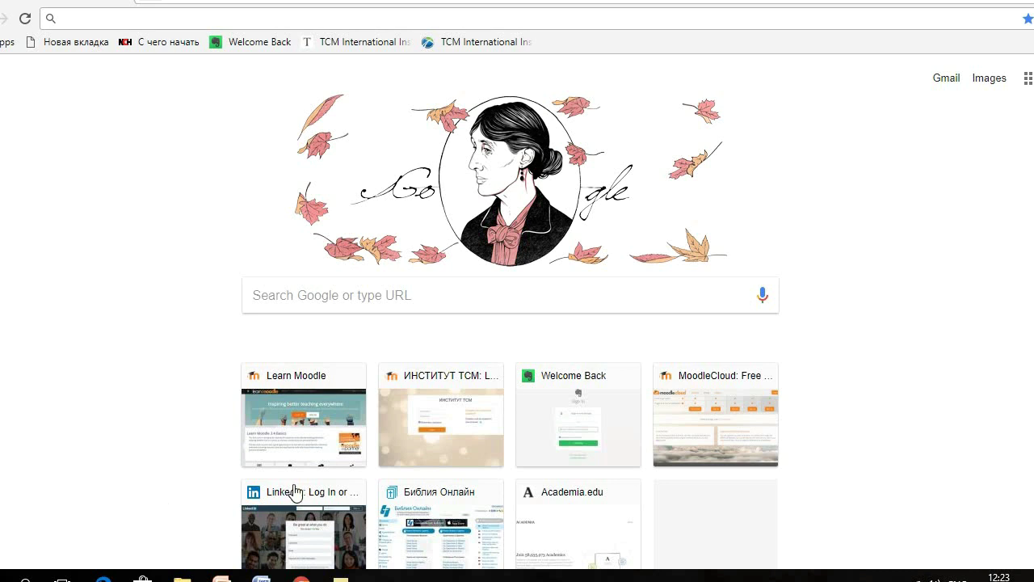
# Open the ИНСТИТУТ TCM MoodleCloud login page from the new tab page's thumbnail tile
pyautogui.click(442, 413)
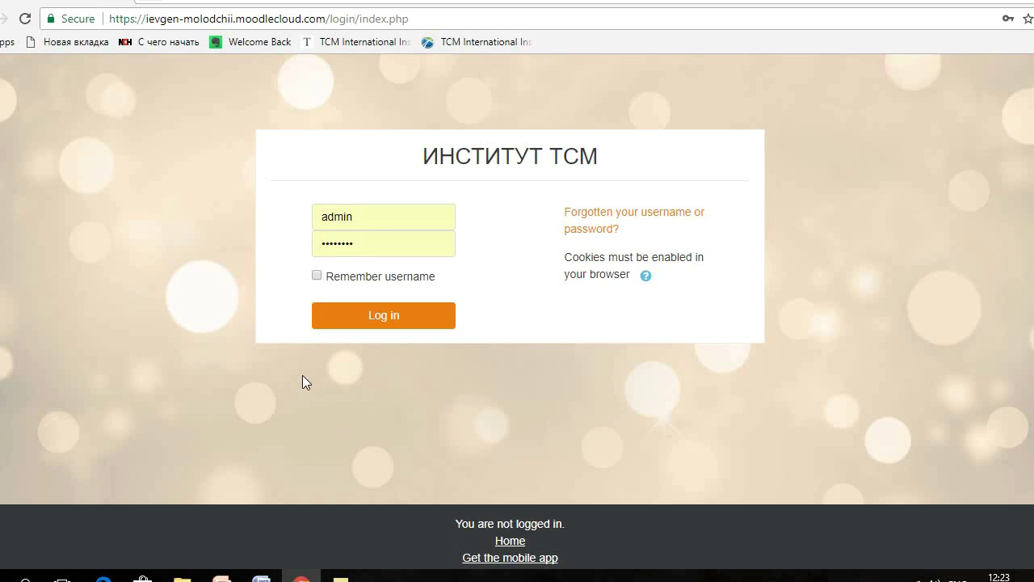
# Log in and switch the interface language from Russian to English (en)
pyautogui.click(417, 319)
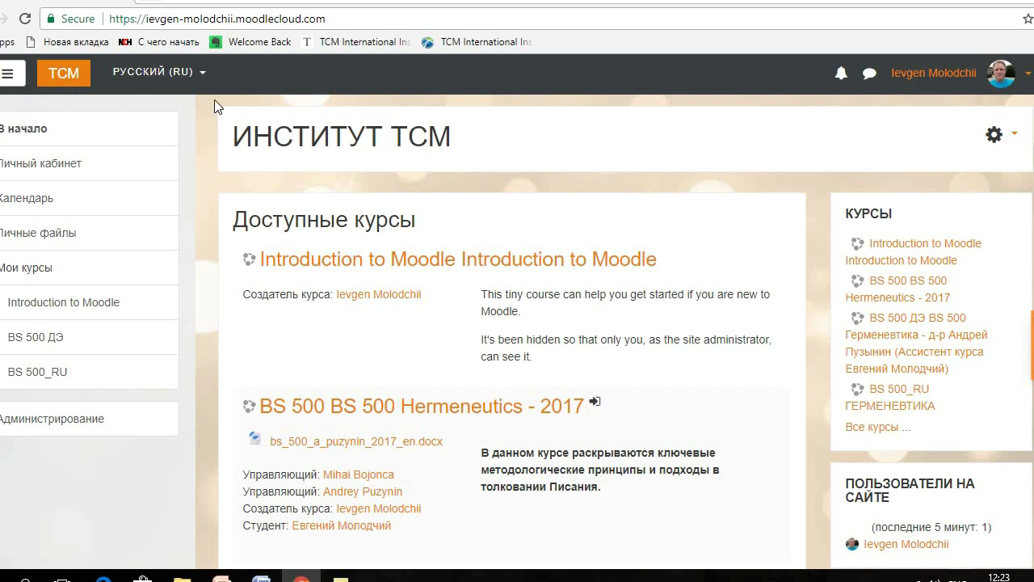
pyautogui.click(205, 79)
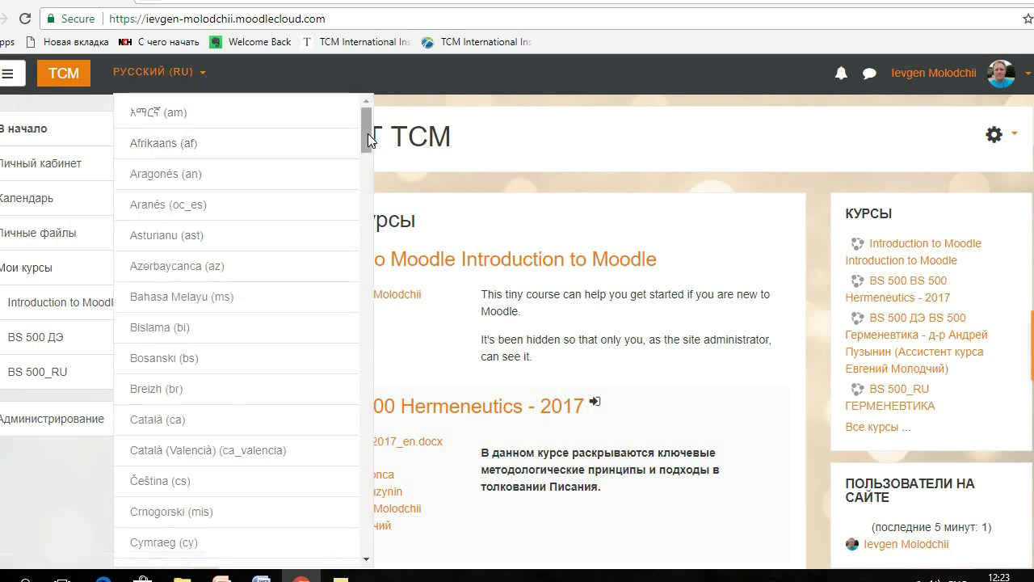
pyautogui.moveTo(368, 133); pyautogui.dragTo(364, 217)
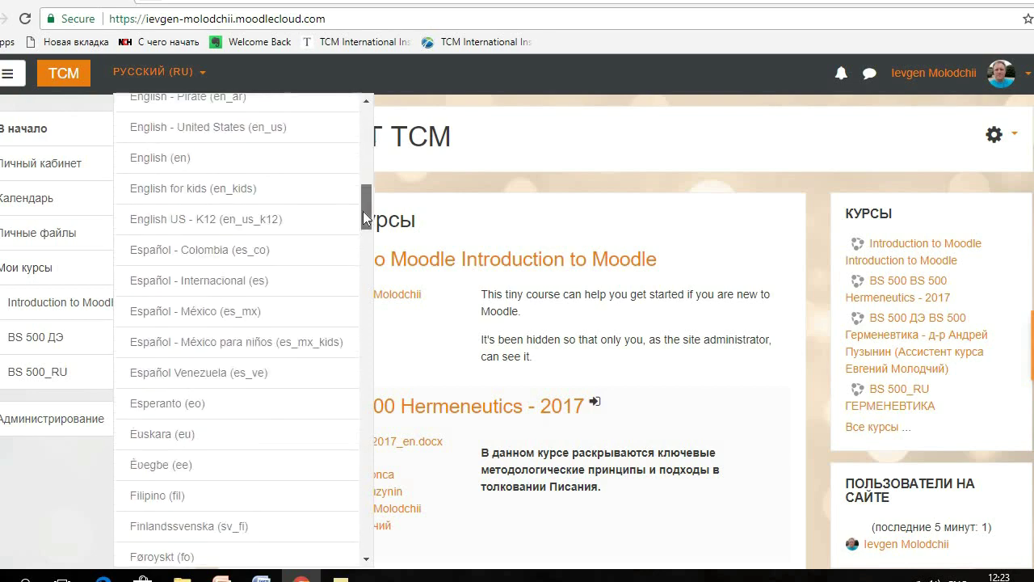
pyautogui.click(282, 170)
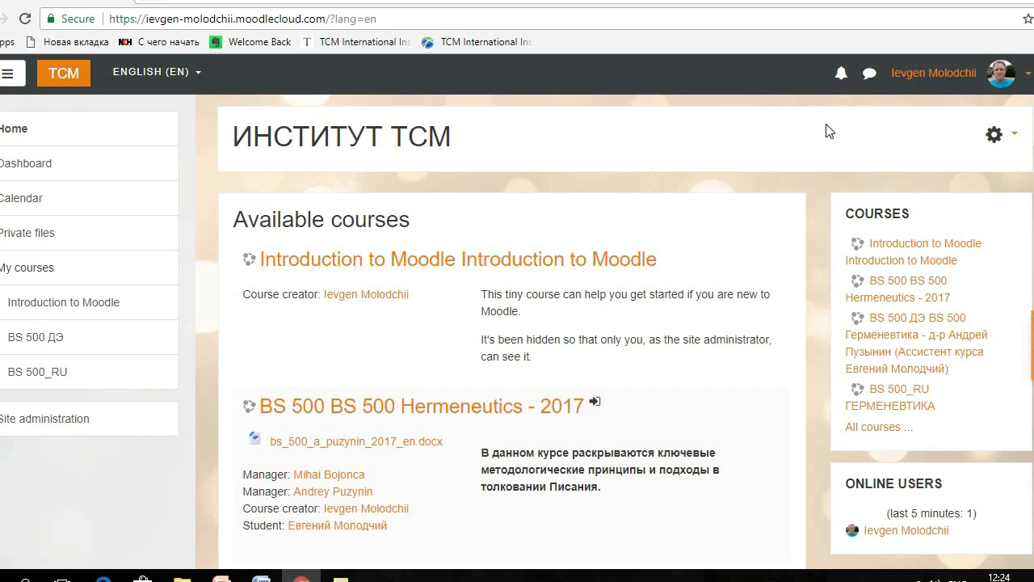
pyautogui.click(999, 142)
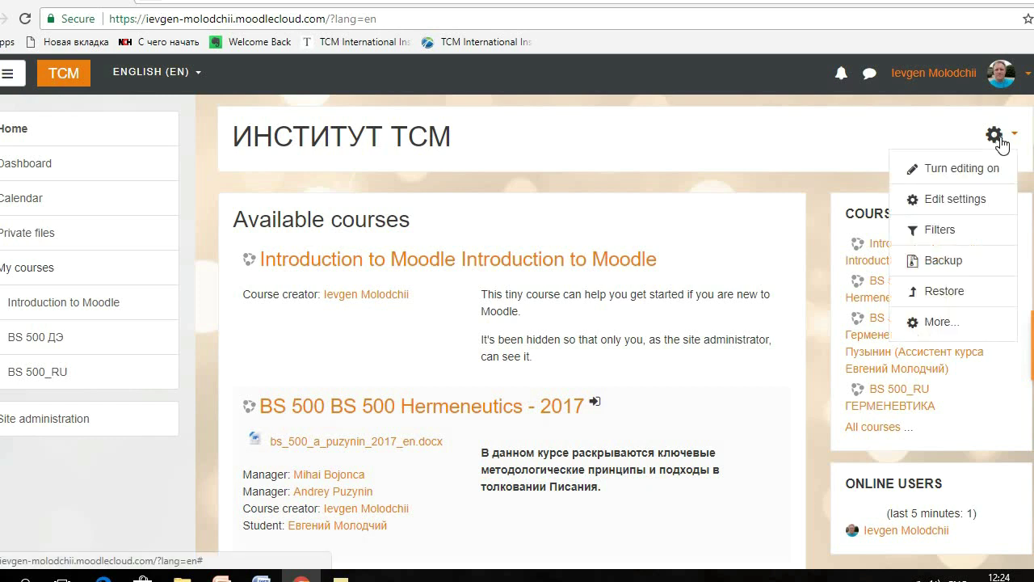
# In the front page settings, change the full site name to 'Learning with Yevgen'
pyautogui.click(951, 202)
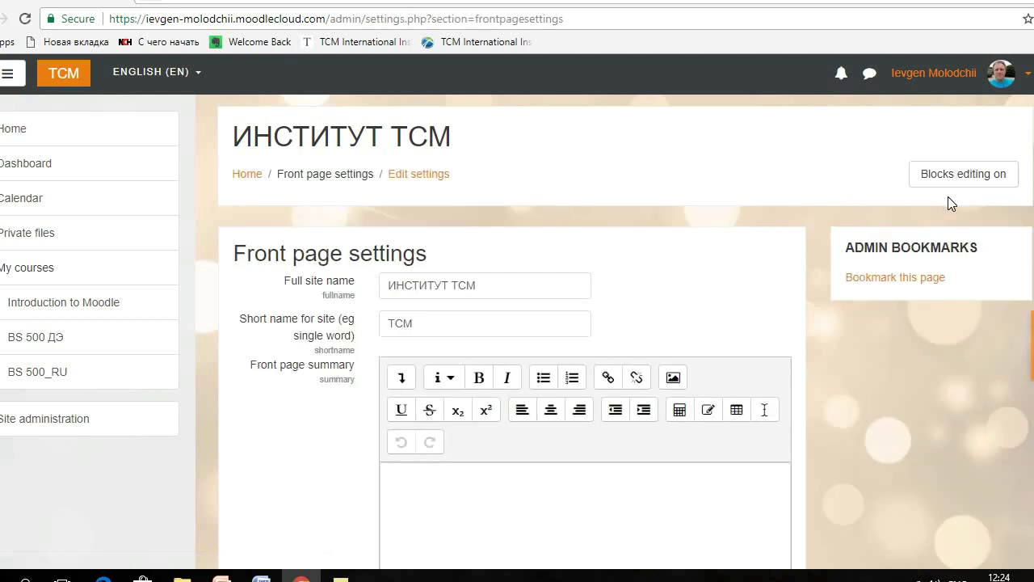
pyautogui.click(498, 289)
pyautogui.press('BackSpace')
pyautogui.press('BackSpace')
pyautogui.press('BackSpace')
pyautogui.press('BackSpace')
pyautogui.press('BackSpace')
pyautogui.press('BackSpace')
pyautogui.press('BackSpace')
pyautogui.press('BackSpace')
pyautogui.press('BackSpace')
pyautogui.press('BackSpace')
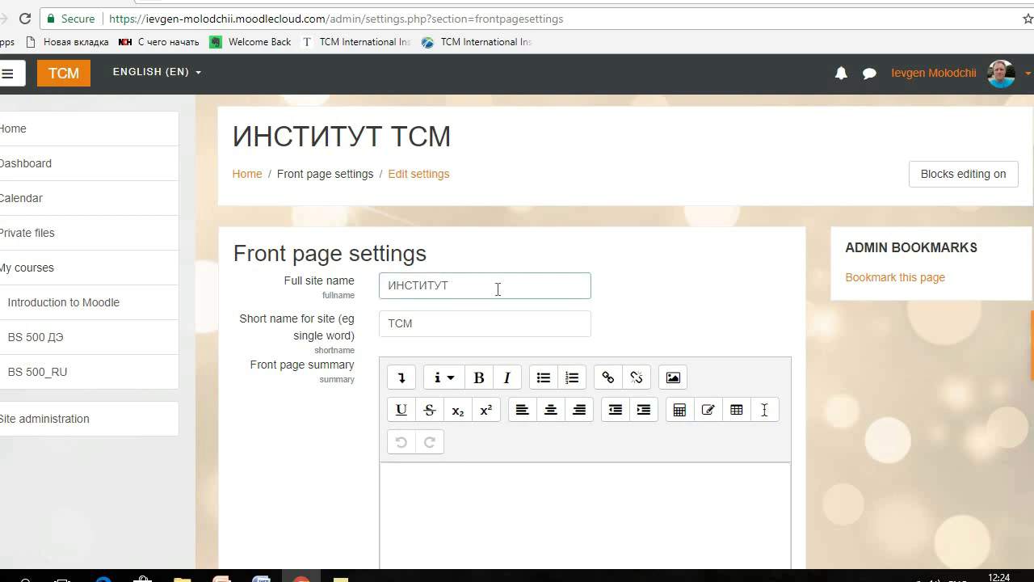
pyautogui.press('BackSpace')
pyautogui.press('BackSpace')
pyautogui.write('Learning with Yevgen')
# Replace the short site name TCM with LWY
pyautogui.click(452, 324)
pyautogui.press('BackSpace')
pyautogui.press('BackSpace')
pyautogui.press('BackSpace')
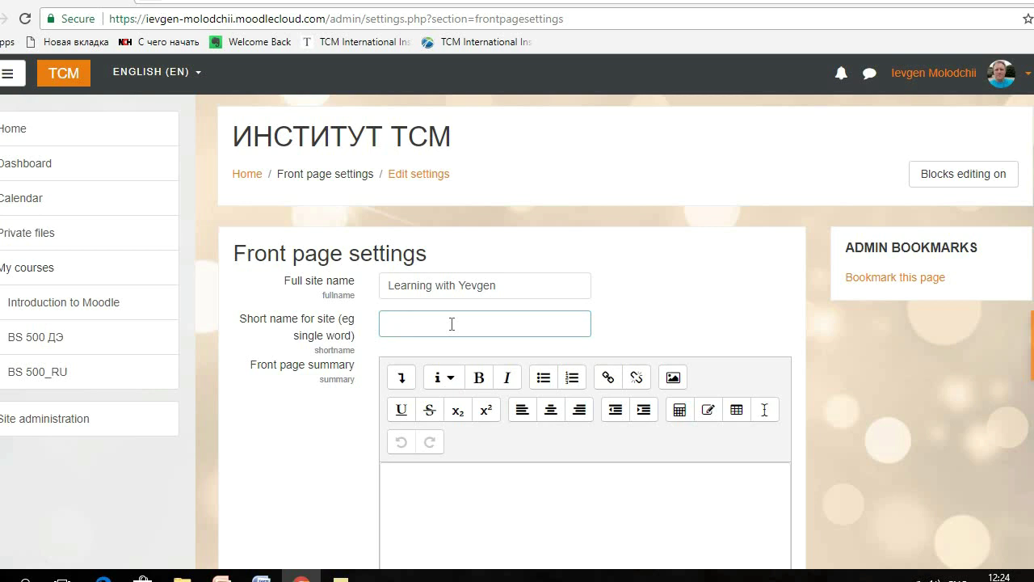
pyautogui.write('Learning/Yevgen')
pyautogui.click(397, 325)
pyautogui.write('MY')
pyautogui.press('Delete')
pyautogui.press('Delete')
pyautogui.press('Delete')
pyautogui.press('Delete')
pyautogui.press('Delete')
pyautogui.press('Delete')
pyautogui.press('Delete')
pyautogui.press('Delete')
pyautogui.press('Delete')
pyautogui.press('Delete')
pyautogui.press('Delete')
pyautogui.press('Delete')
pyautogui.press('Delete')
pyautogui.press('Delete')
pyautogui.click(675, 378)
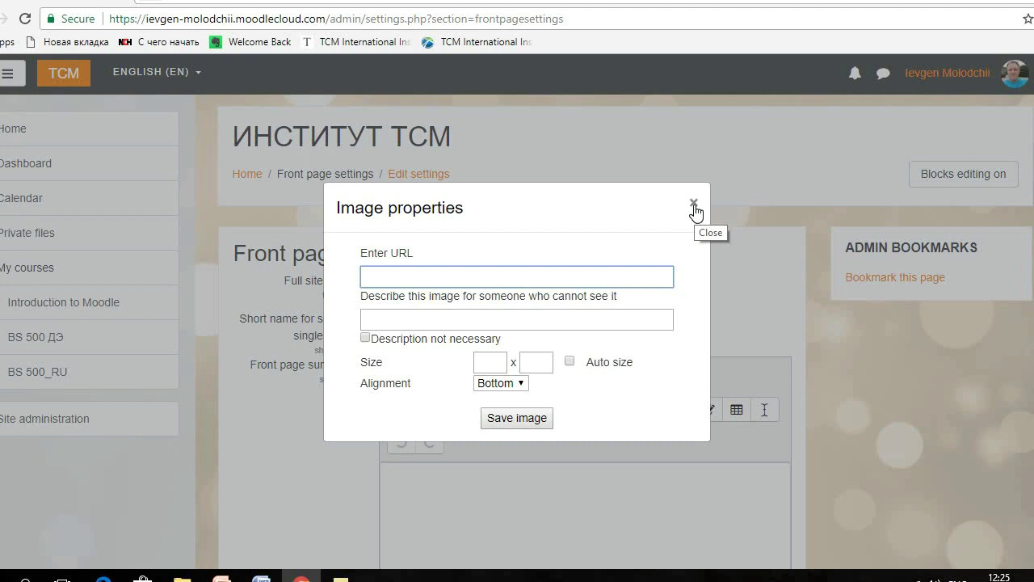
pyautogui.click(694, 204)
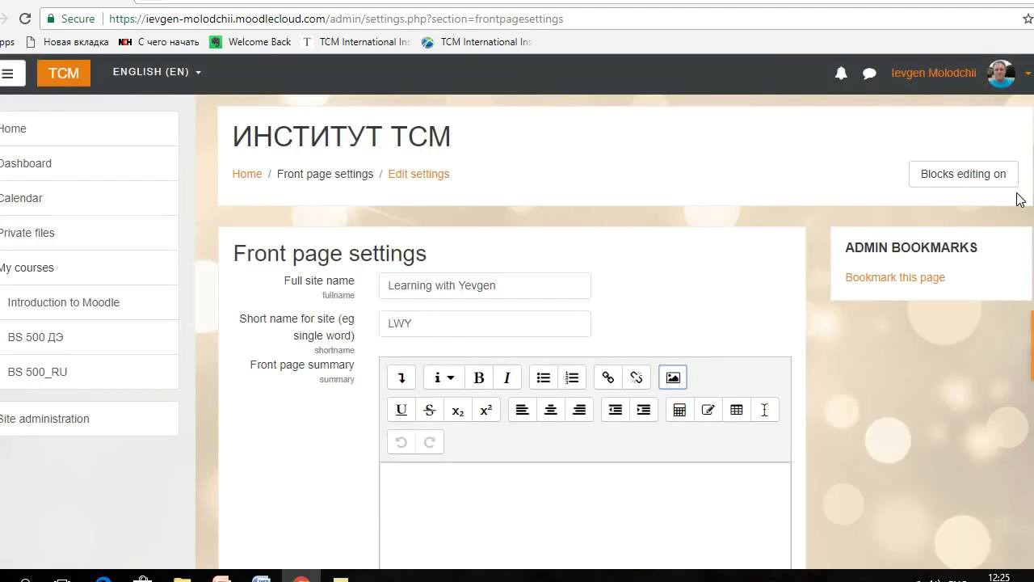
# Save the front page settings with the new site names
pyautogui.scroll(-6, 582, 331)
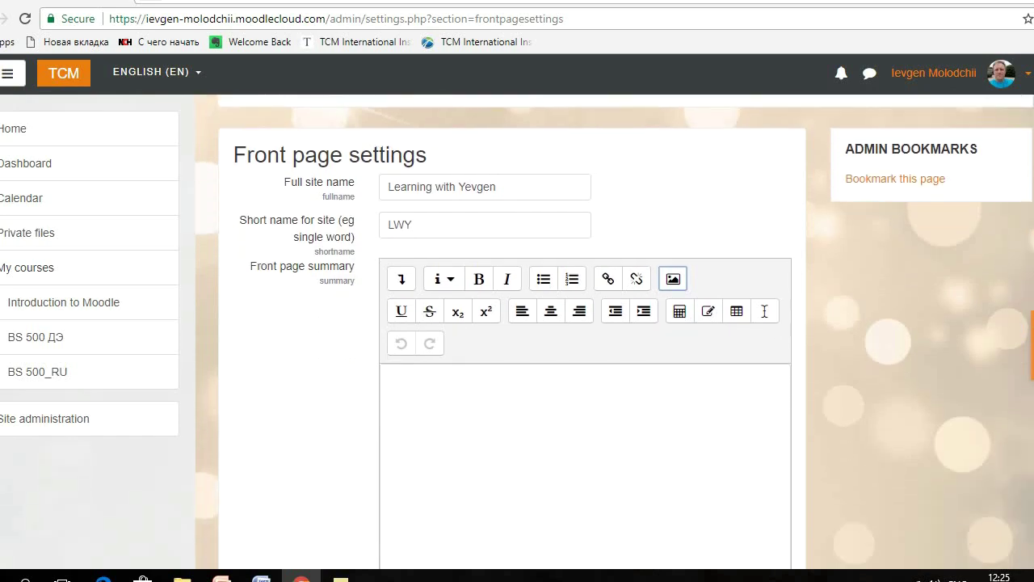
pyautogui.scroll(-6, 581, 331)
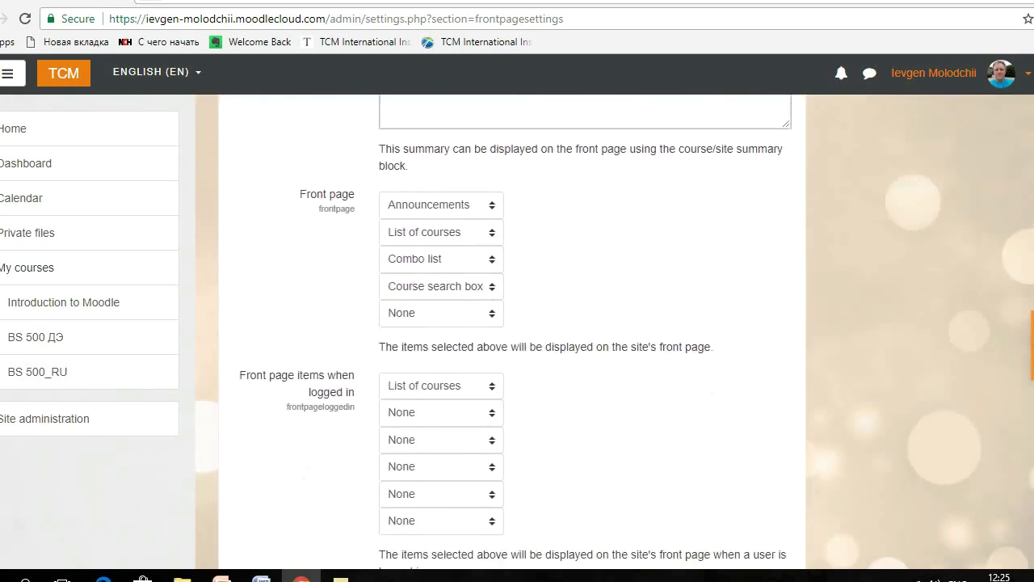
pyautogui.scroll(-2, 582, 331)
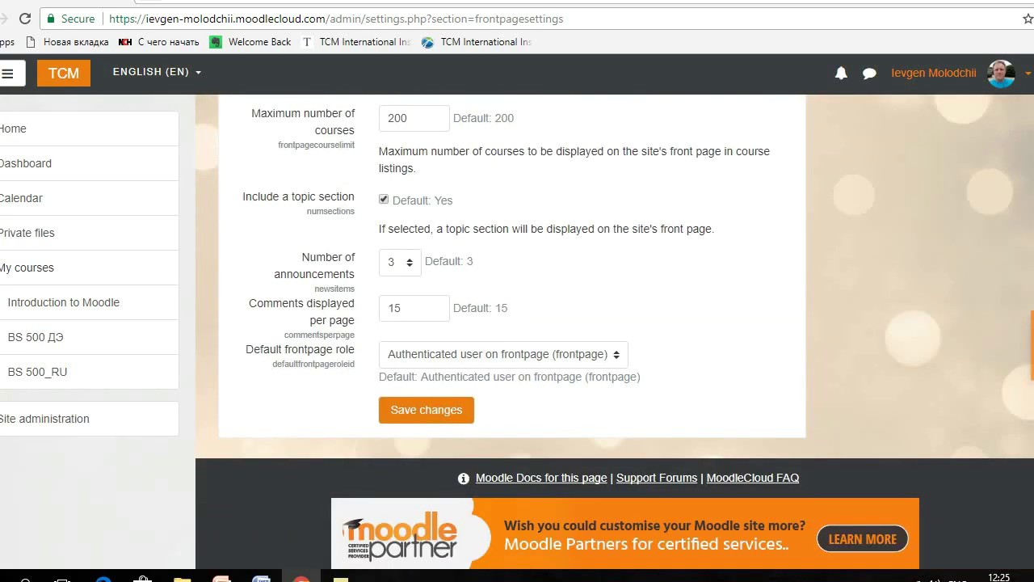
pyautogui.click(449, 413)
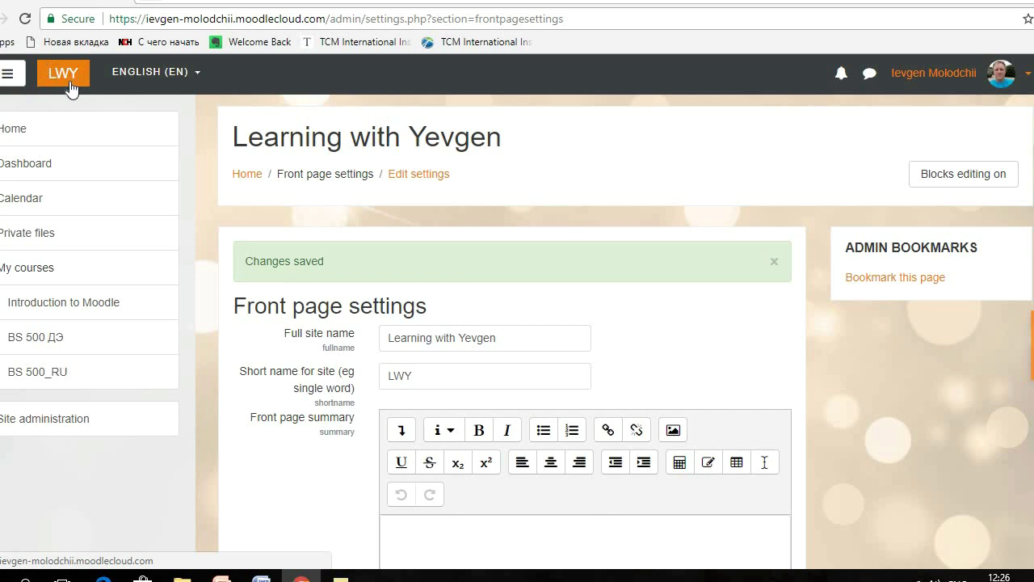
pyautogui.click(32, 169)
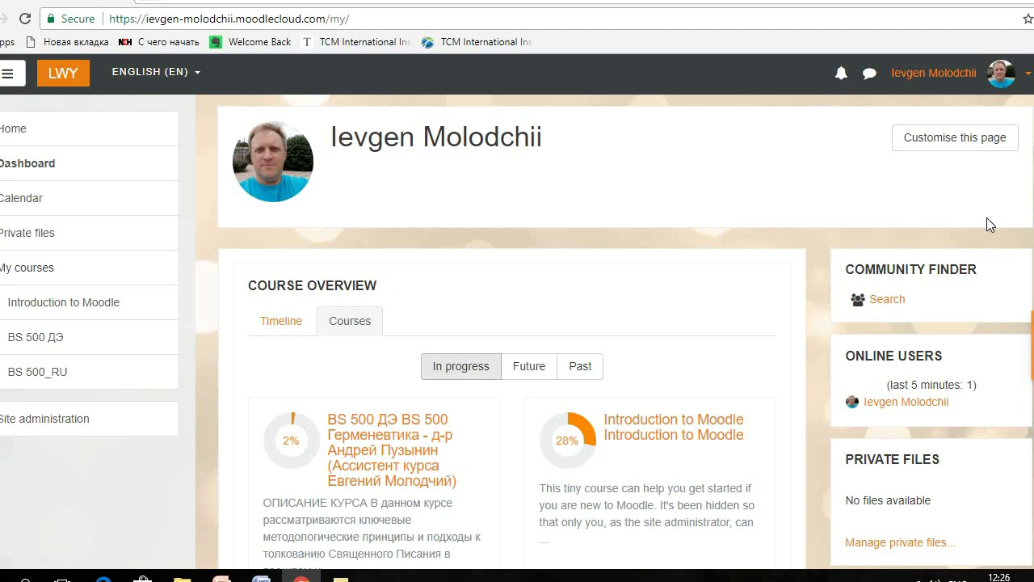
# Scroll through the Dashboard's overview of in-progress courses
pyautogui.scroll(-3, 517, 331)
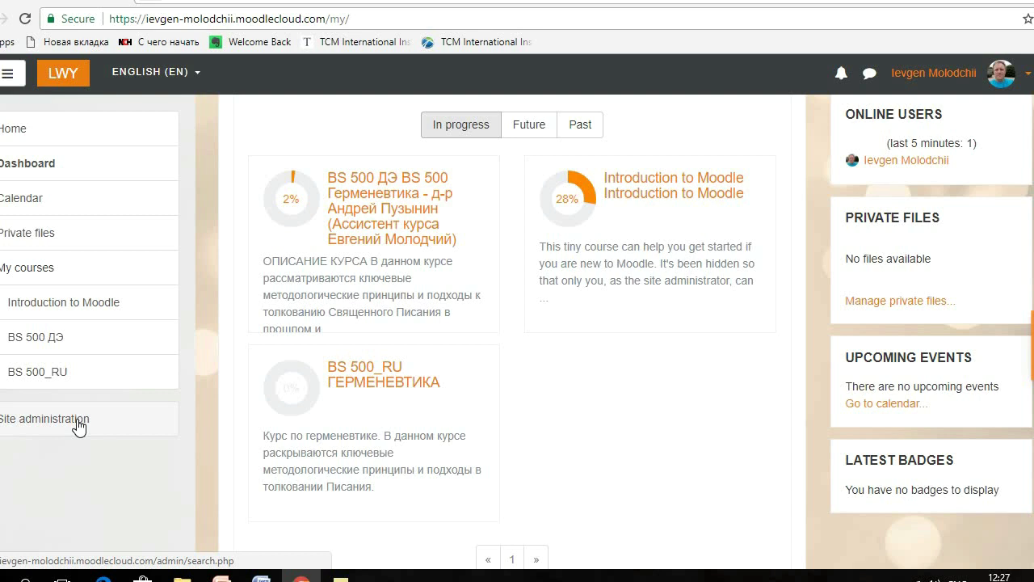
# Go via Site administration > Courses to Manage courses and categories
pyautogui.click(77, 420)
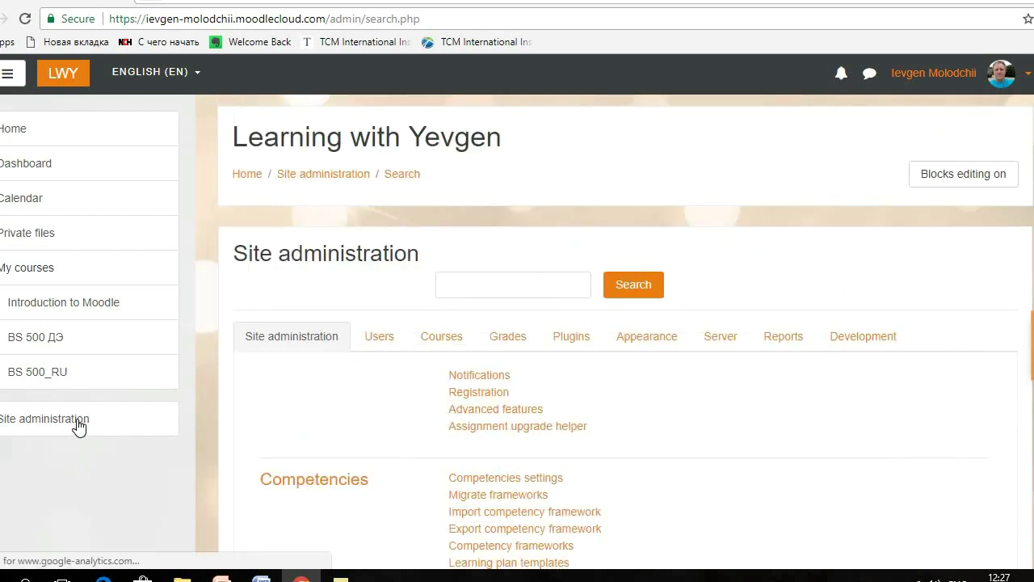
pyautogui.click(443, 343)
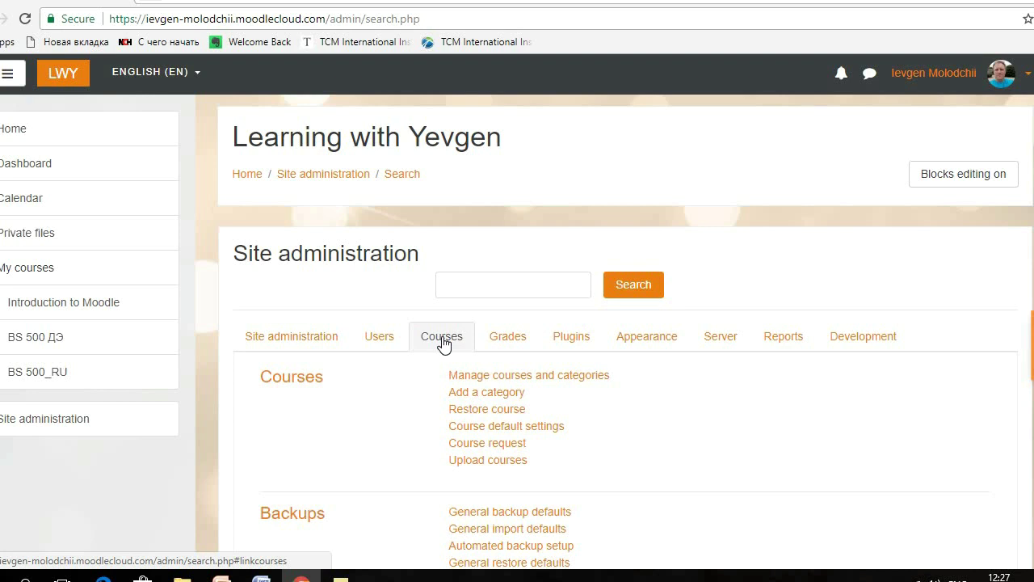
pyautogui.click(491, 376)
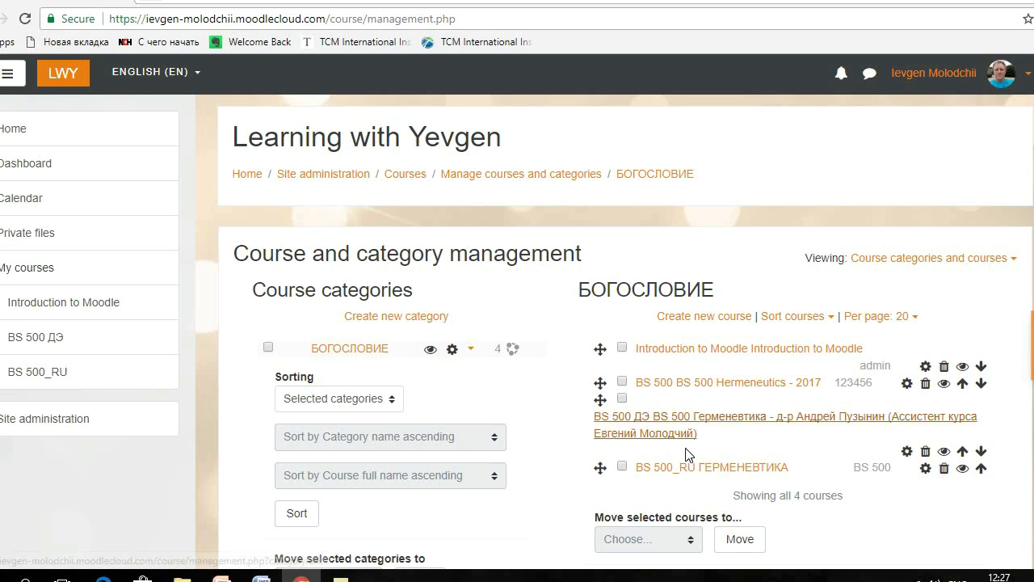
# Delete the BS 500_RU course from БОГОСЛОВИЕ, confirming removal of its data
pyautogui.click(622, 467)
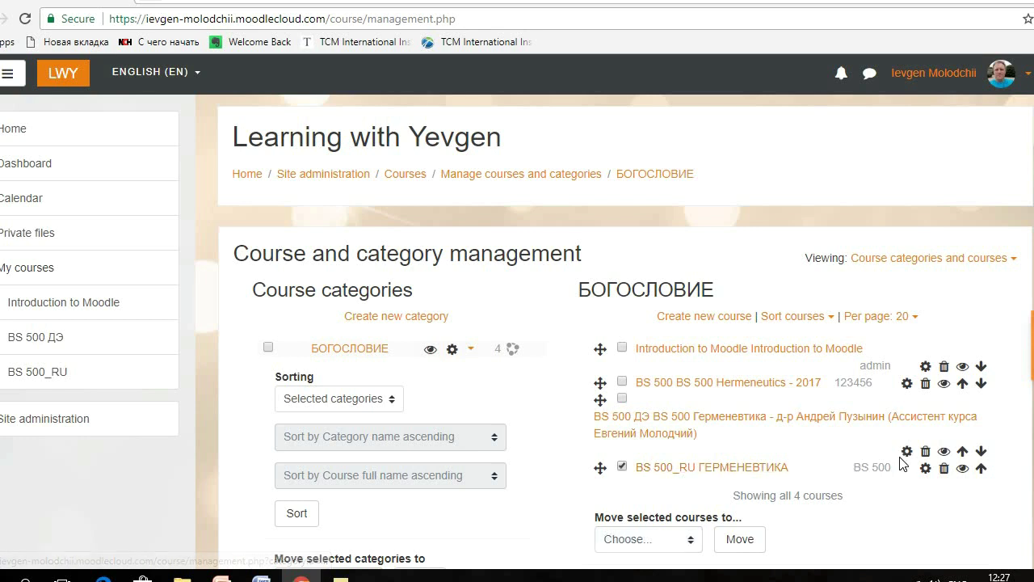
pyautogui.click(944, 469)
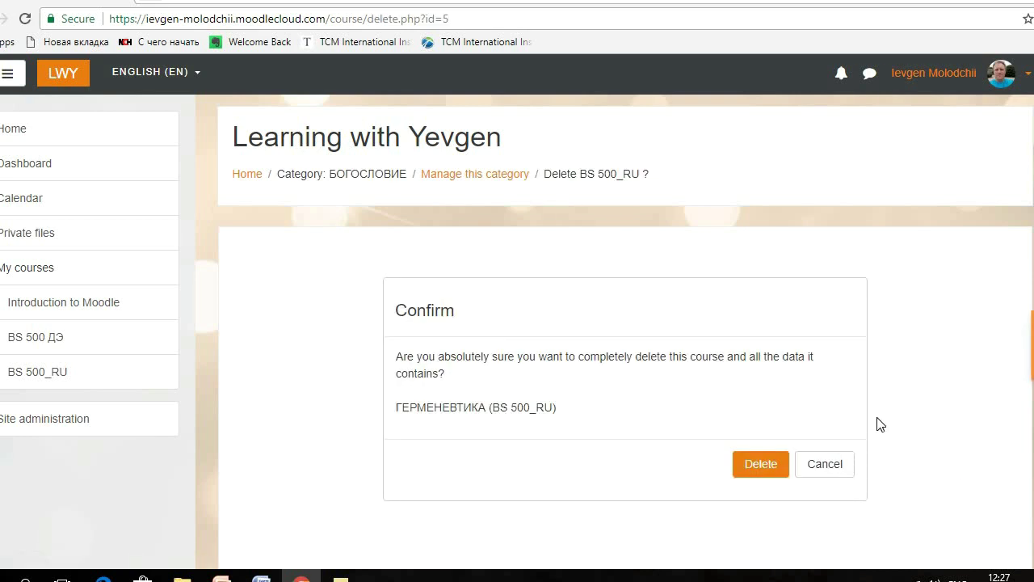
pyautogui.click(762, 466)
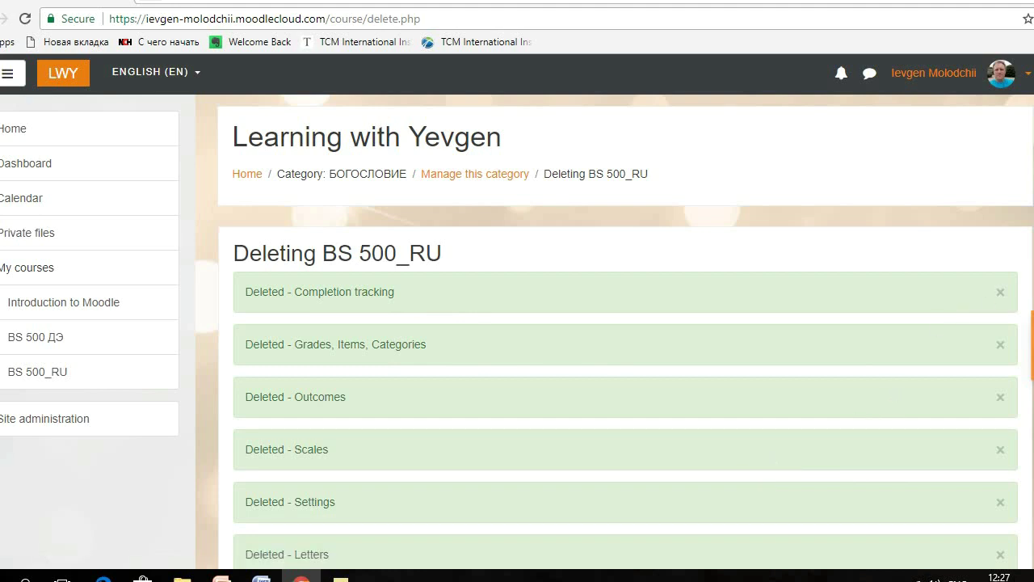
pyautogui.scroll(-3, 614, 331)
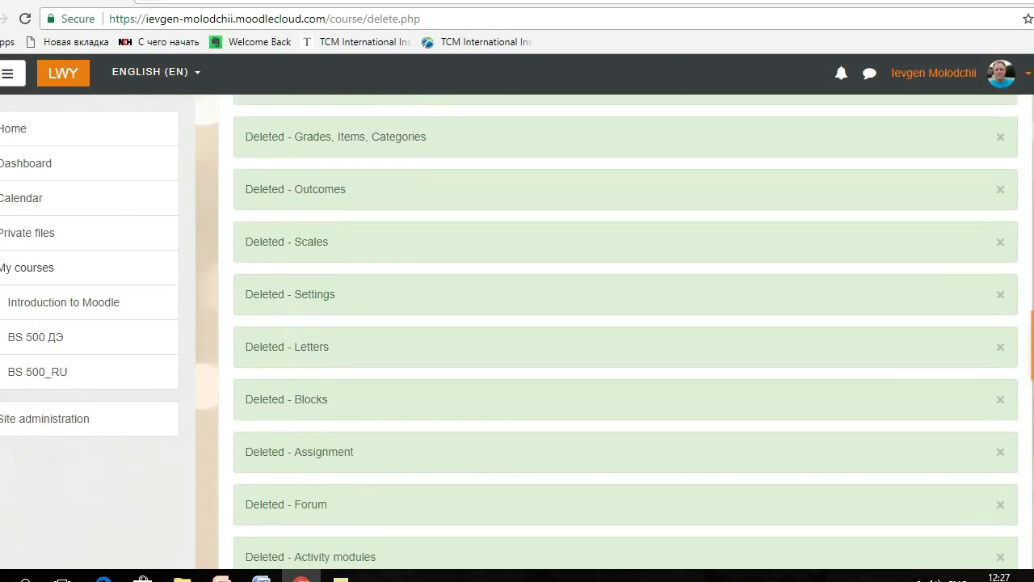
pyautogui.scroll(-3, 614, 331)
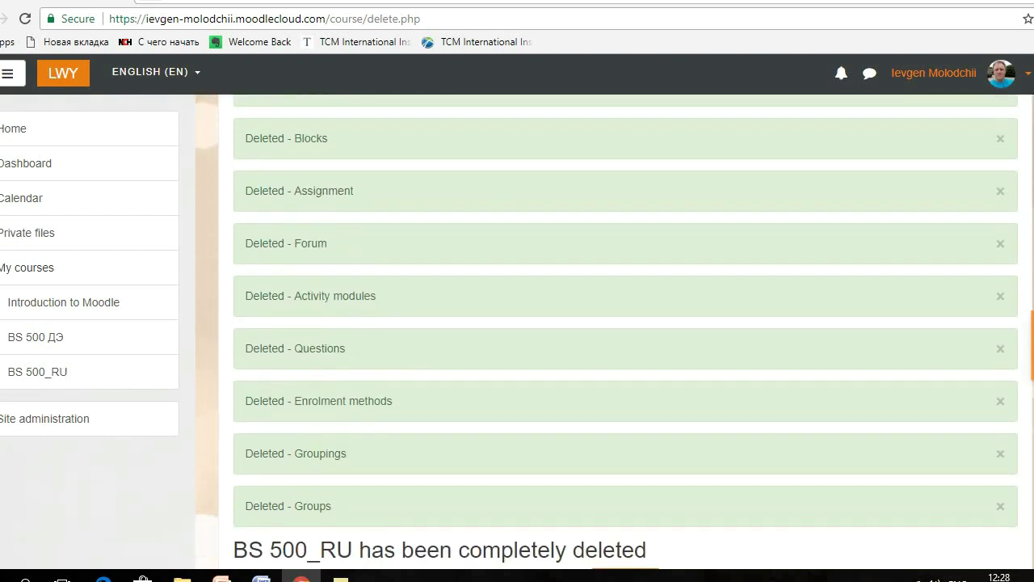
pyautogui.scroll(-1, 615, 332)
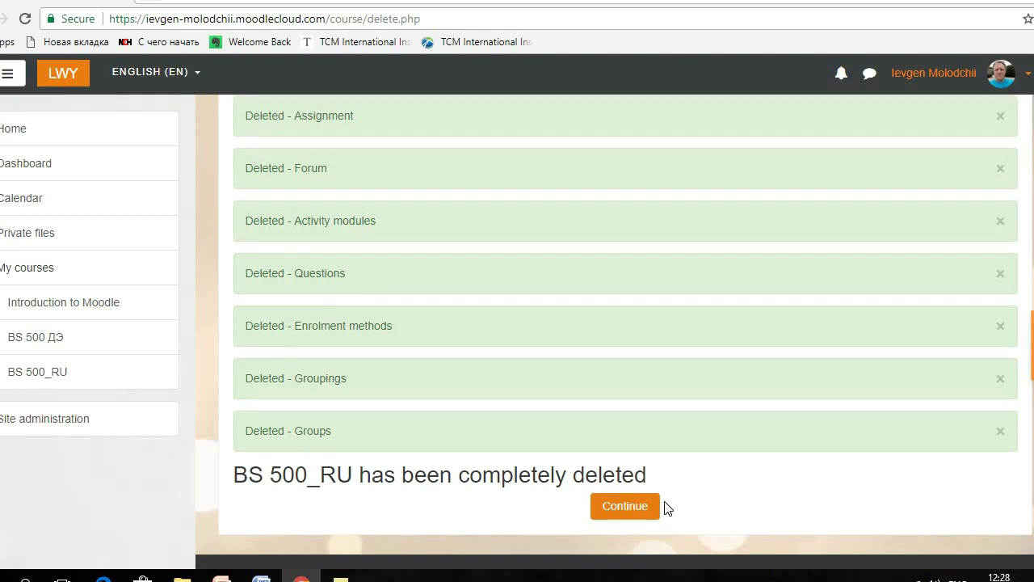
pyautogui.click(631, 515)
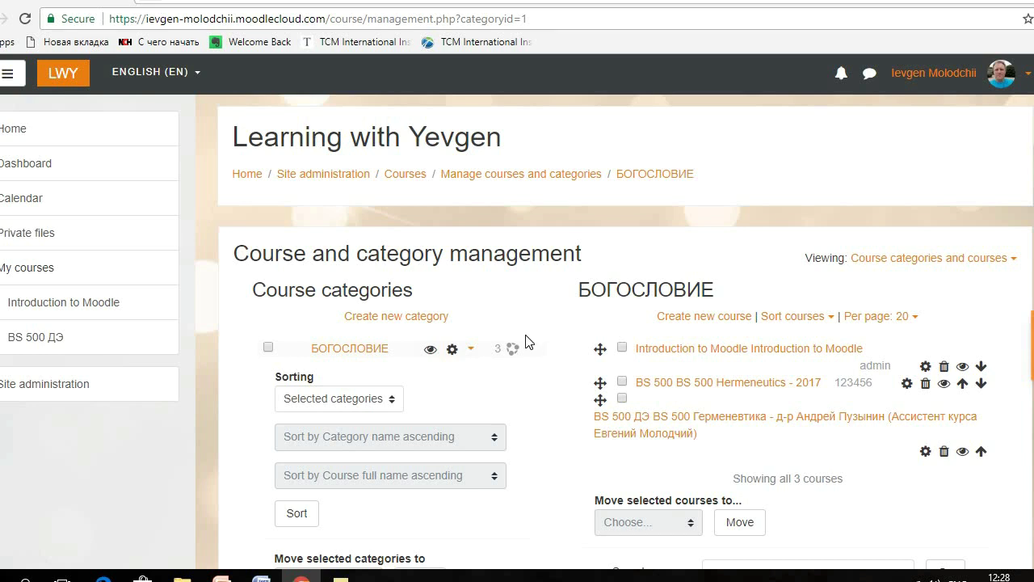
pyautogui.click(437, 318)
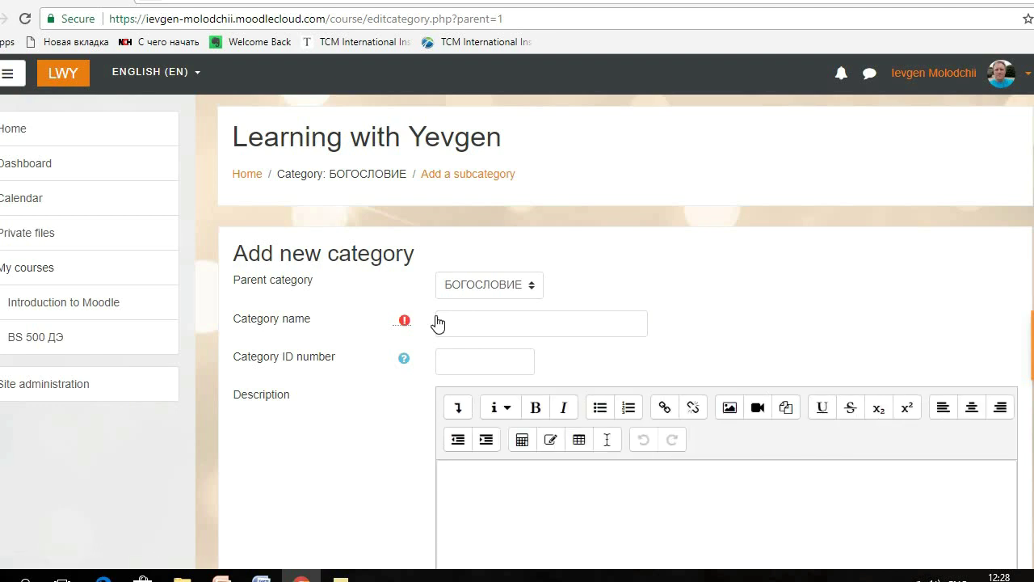
# Create a top-level category named 'Studying English' under Top
pyautogui.click(532, 291)
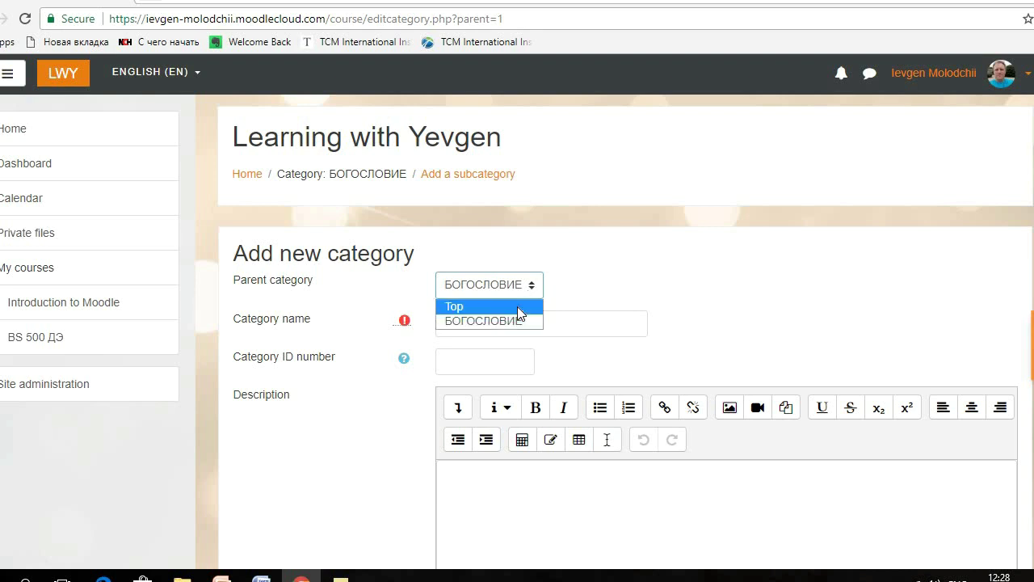
pyautogui.click(517, 306)
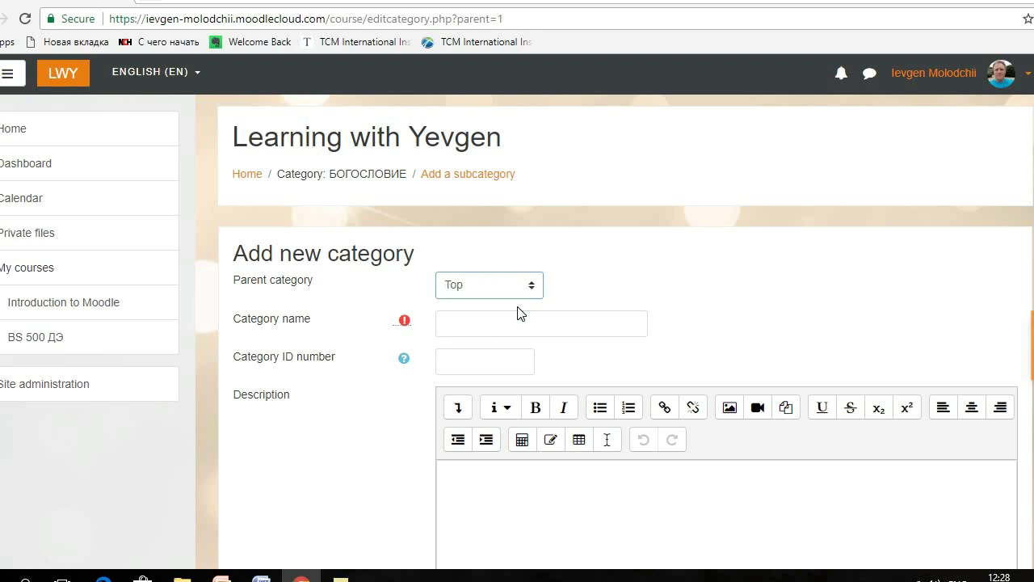
pyautogui.click(481, 324)
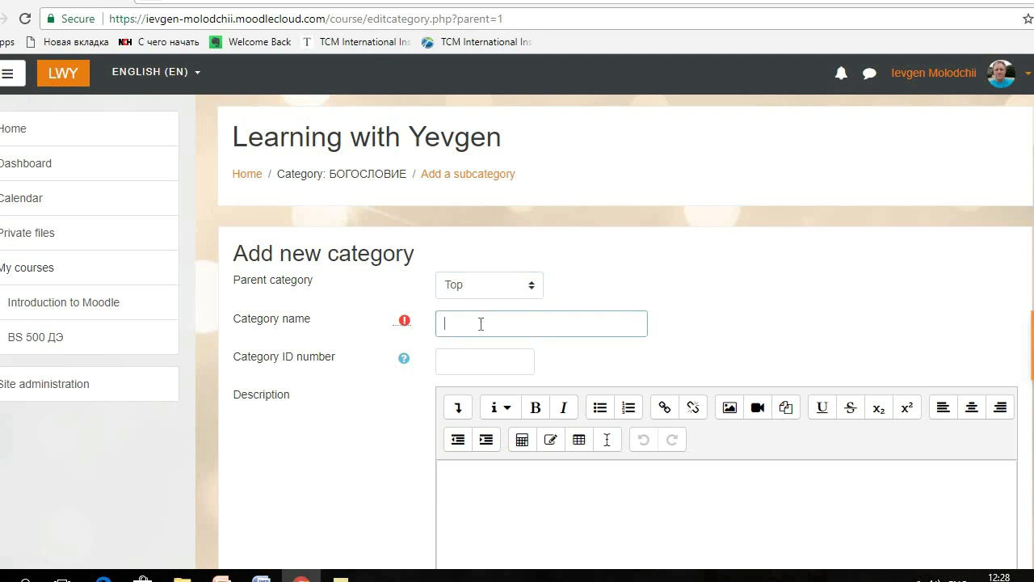
pyautogui.write('Studying in')
pyautogui.press('BackSpace')
pyautogui.press('BackSpace')
pyautogui.write('English')
pyautogui.scroll(-3, 746, 289)
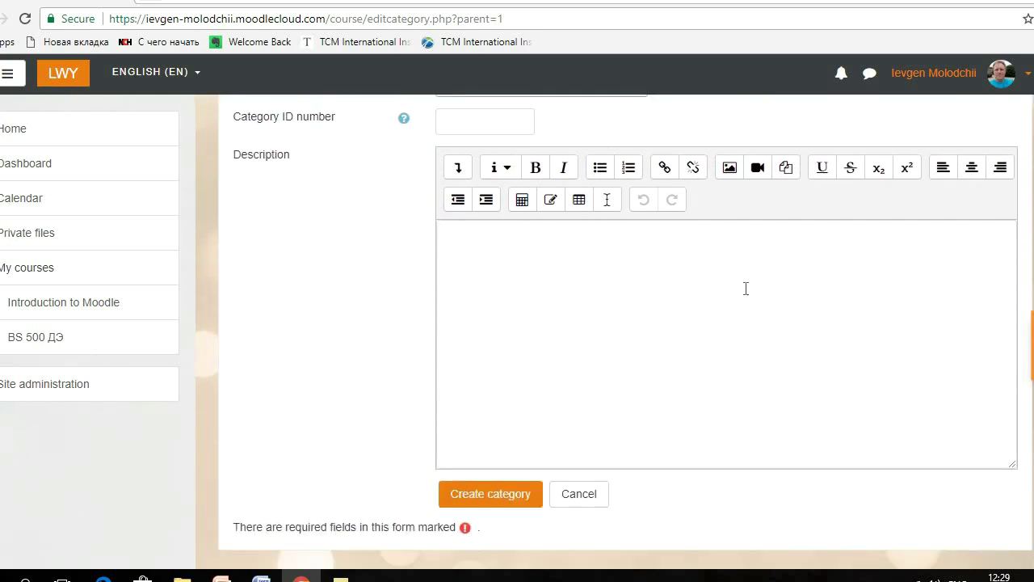
pyautogui.click(498, 505)
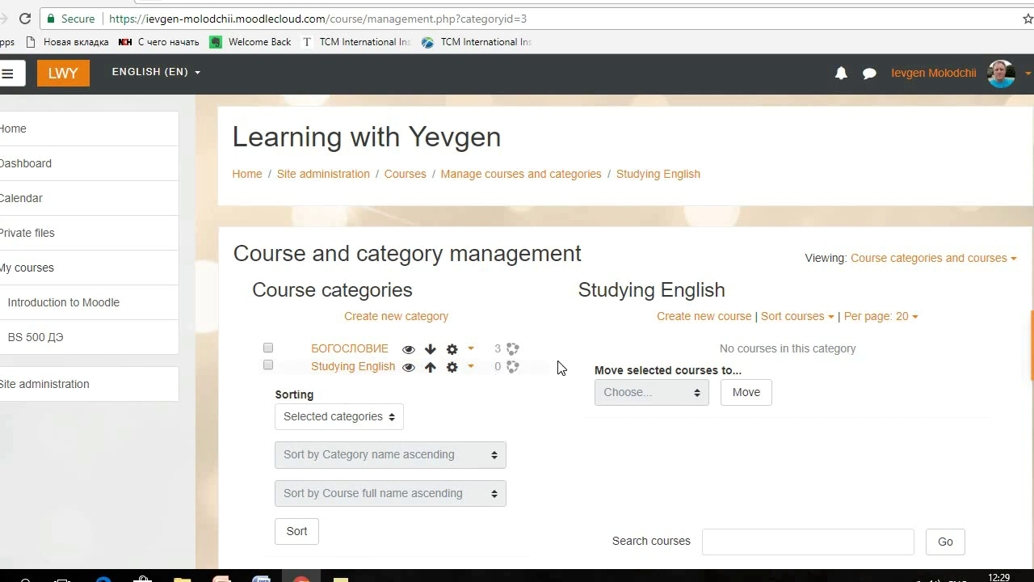
# Start a new course in the Studying English category
pyautogui.click(702, 317)
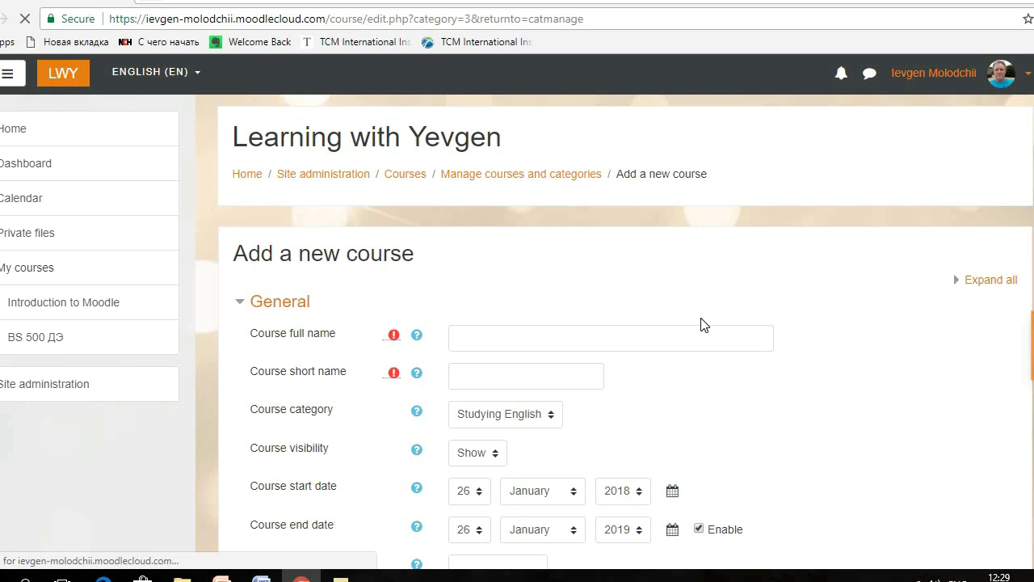
# Give the new course full name 'English for teenages' and short name EFT
pyautogui.click(529, 339)
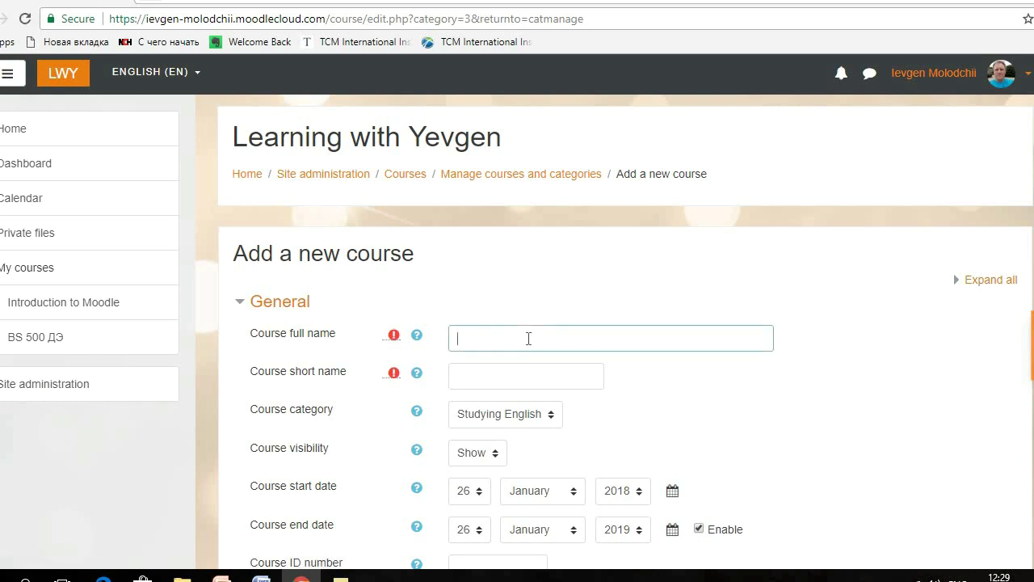
pyautogui.write('E')
pyautogui.write('nglish ')
pyautogui.write('for')
pyautogui.write('tea')
pyautogui.write('nages')
pyautogui.click(494, 375)
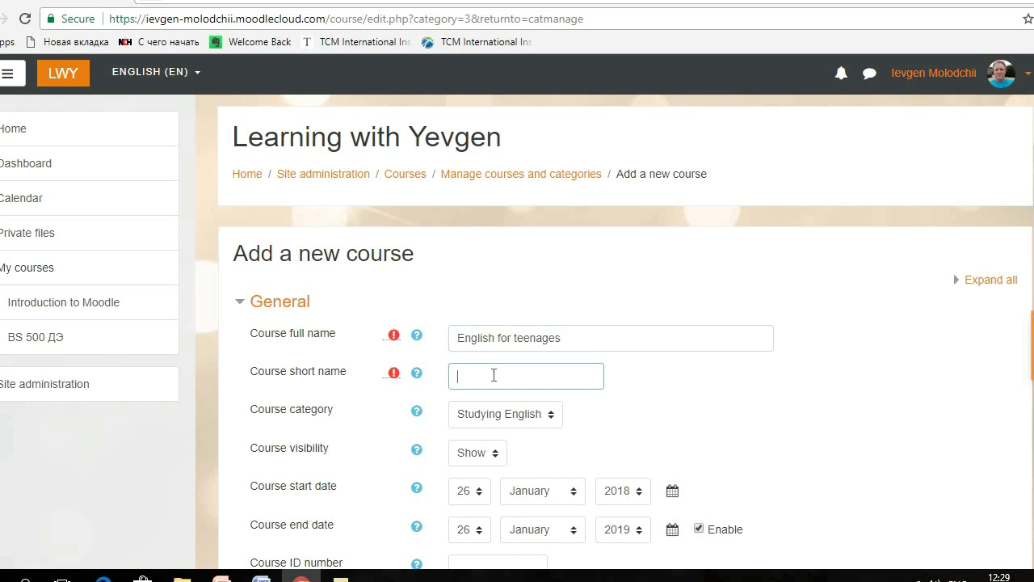
pyautogui.write('EFT')
pyautogui.scroll(-3, 979, 289)
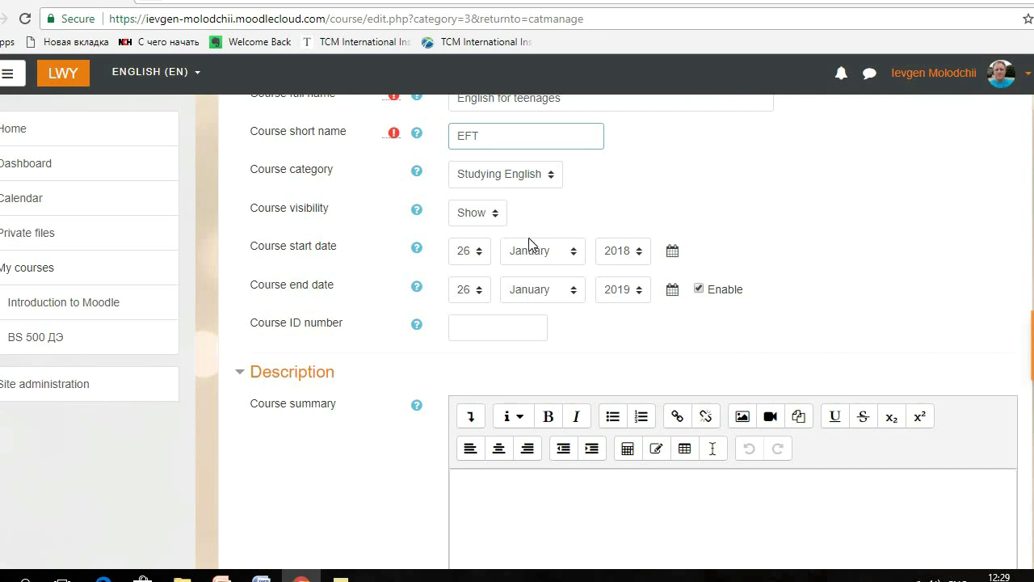
# Change the course start month to February and disable the course end date
pyautogui.click(572, 252)
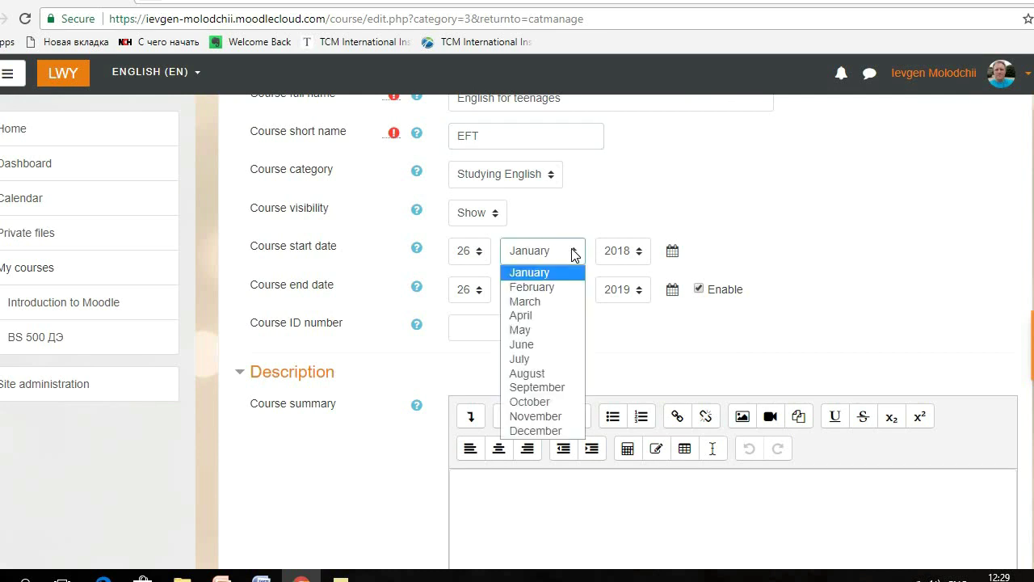
pyautogui.click(555, 293)
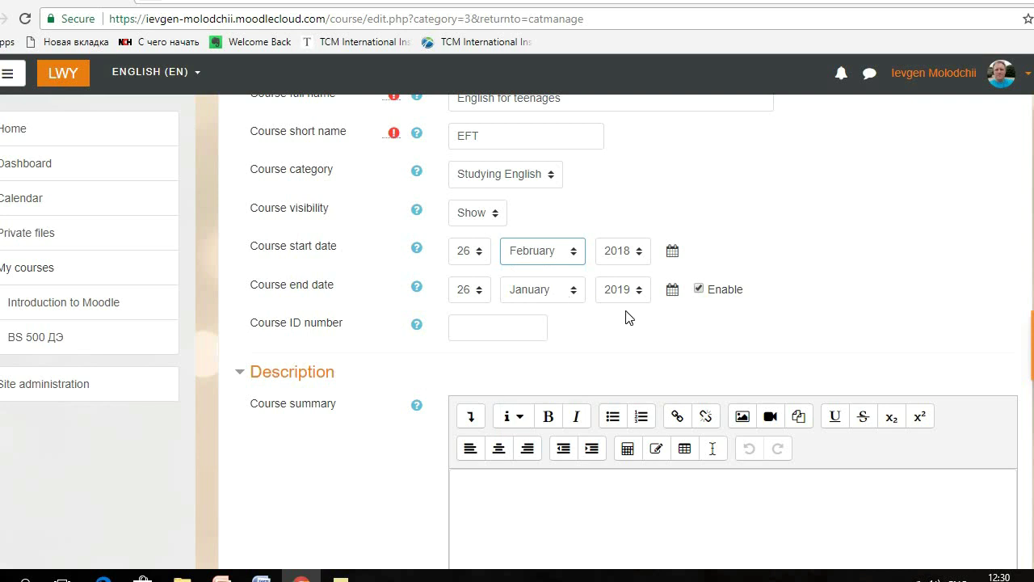
pyautogui.click(700, 290)
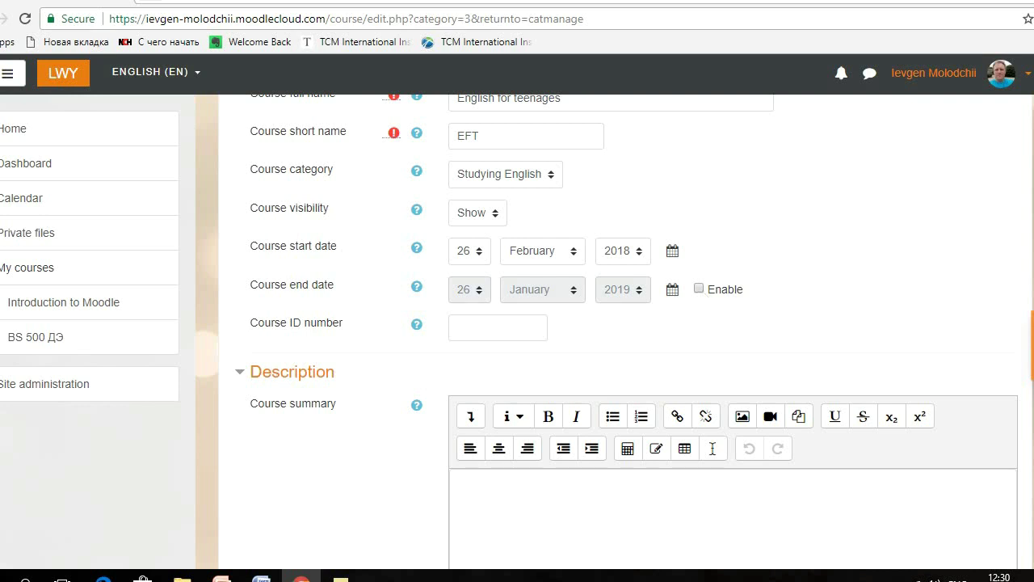
# Save the course and return to the category management page
pyautogui.scroll(-2, 615, 332)
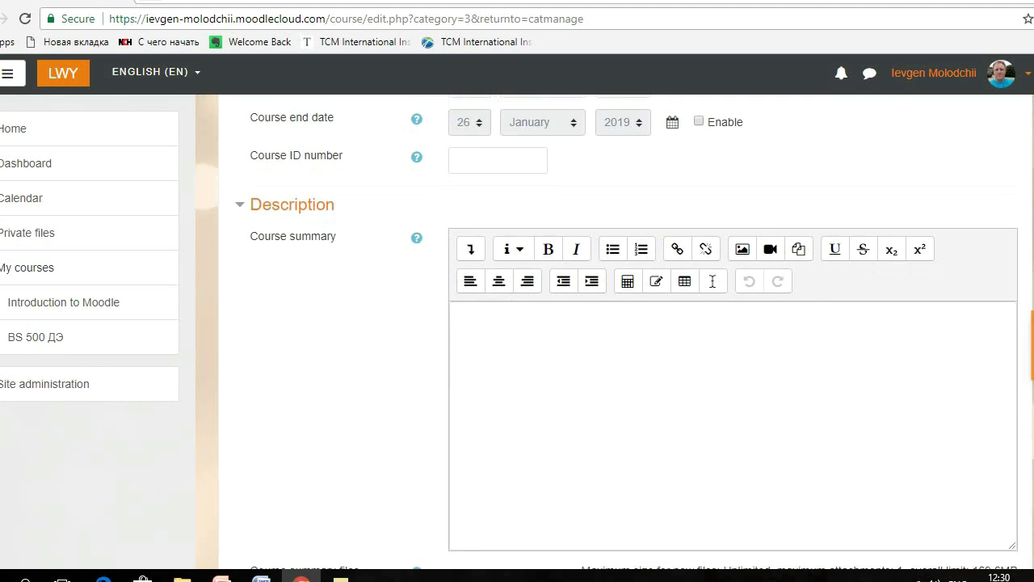
pyautogui.scroll(-1, 614, 323)
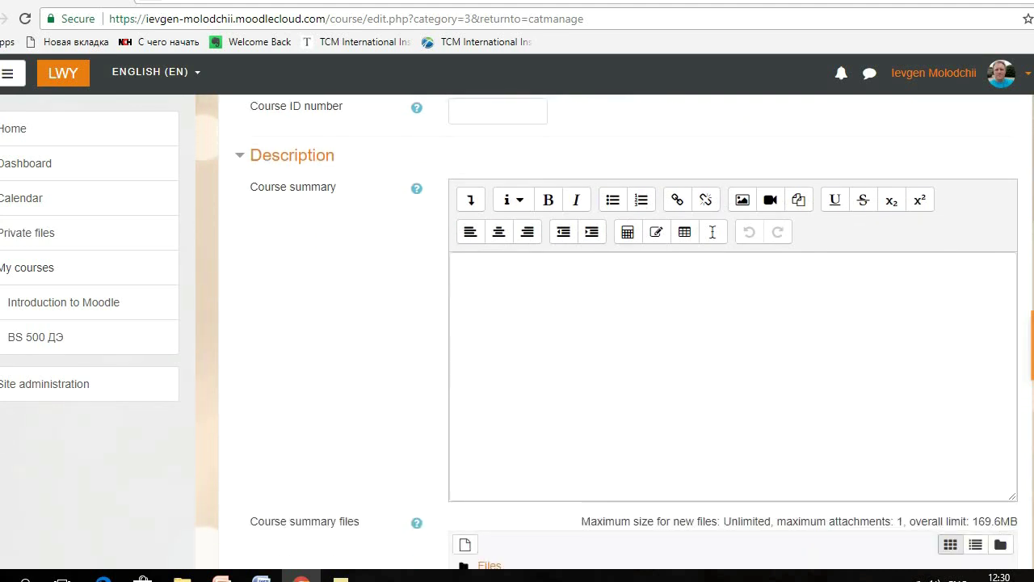
pyautogui.scroll(-3, 614, 331)
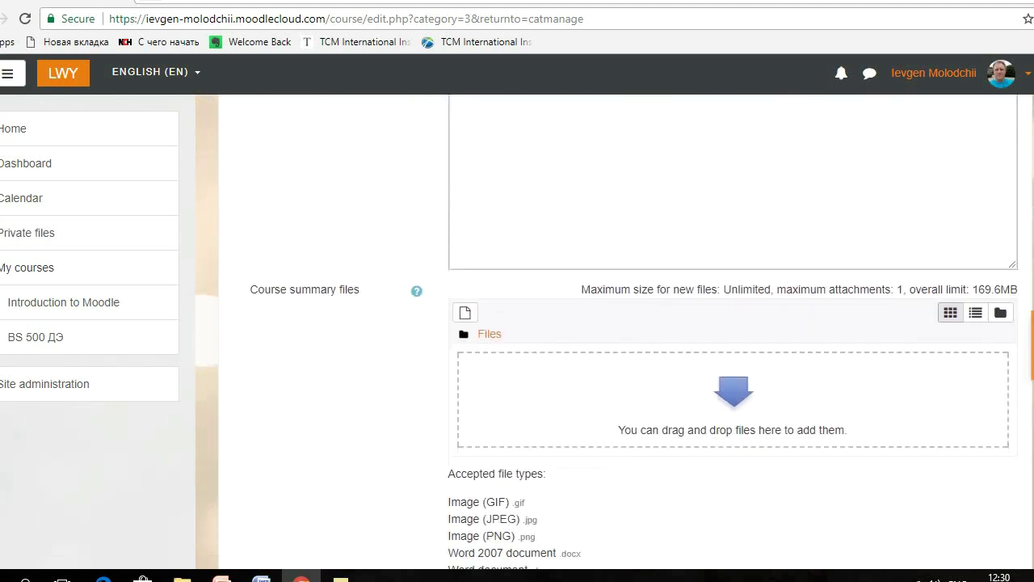
pyautogui.scroll(-1, 615, 331)
pyautogui.scroll(-1, 614, 331)
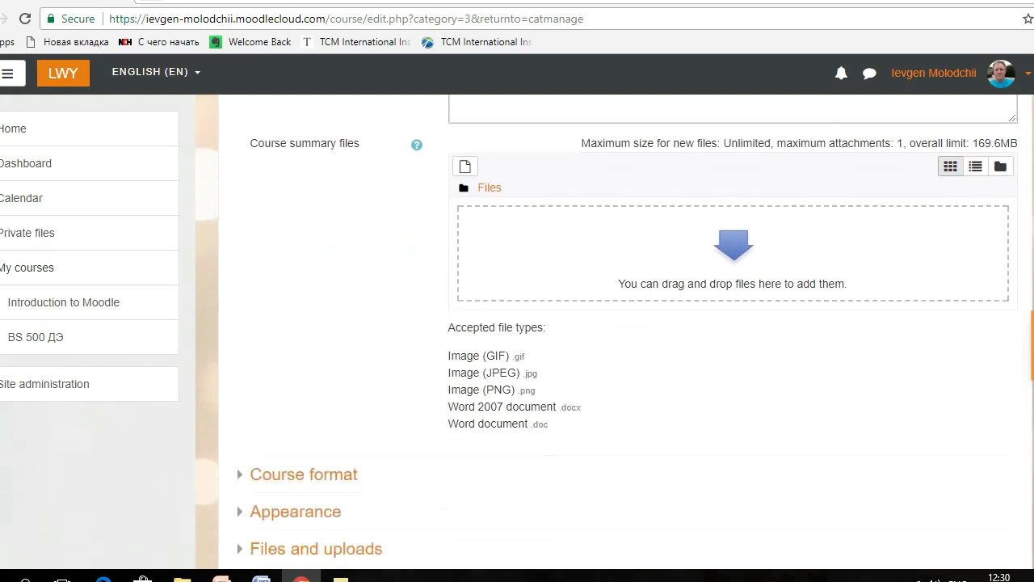
pyautogui.scroll(-2, 614, 331)
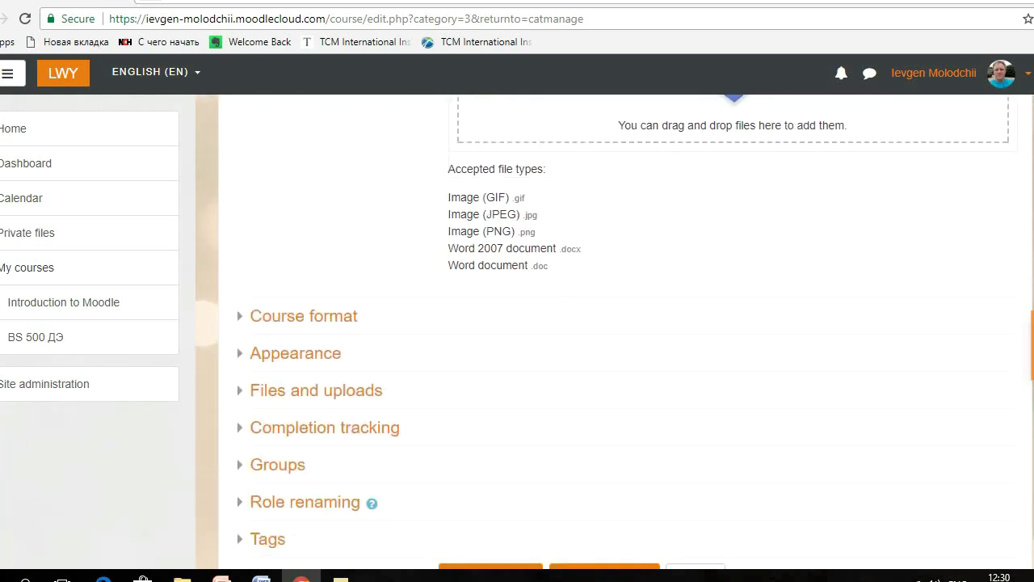
pyautogui.scroll(-1, 847, 440)
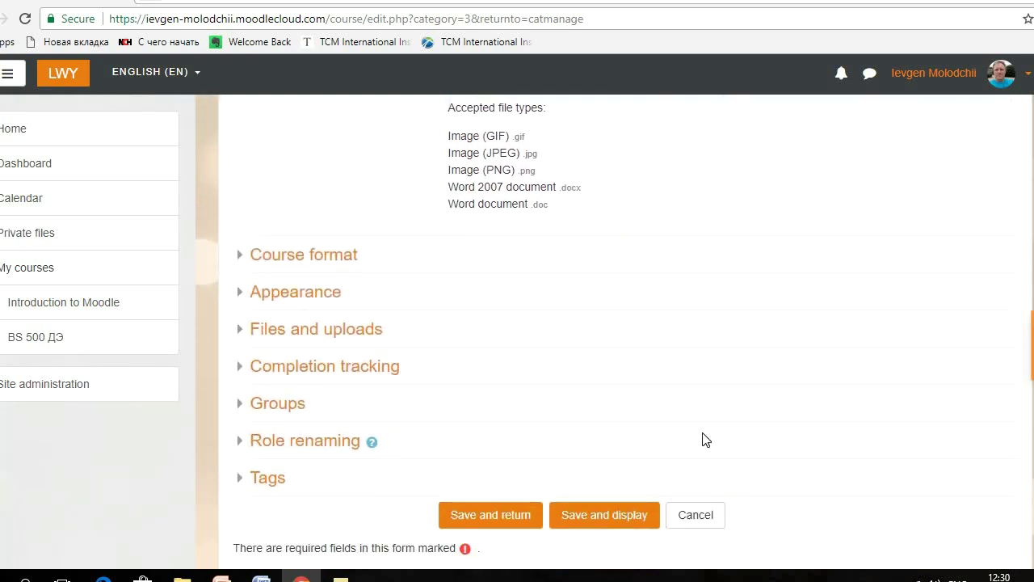
pyautogui.click(490, 517)
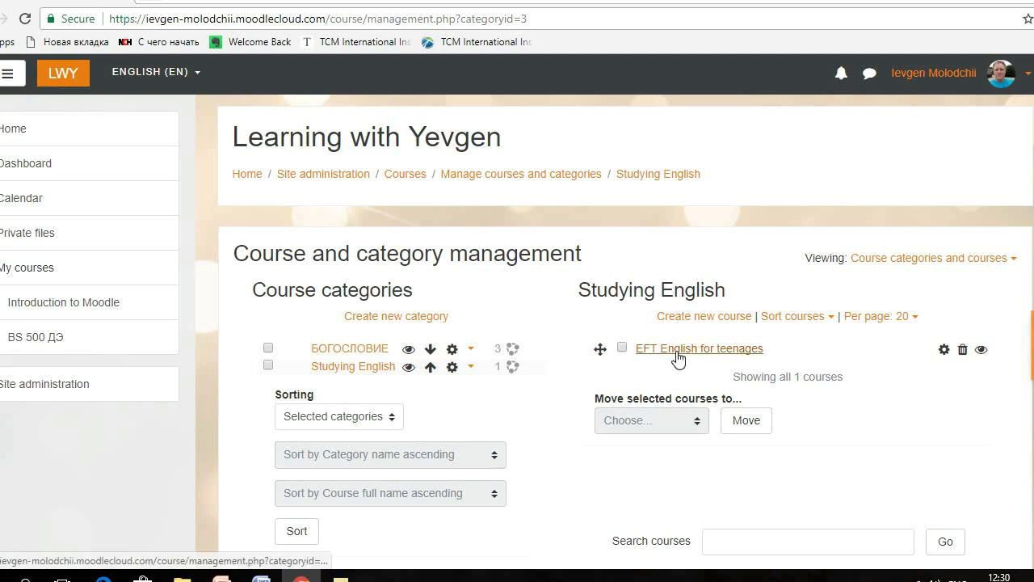
# View the details of the EFT English for teenages course, then go back to the site front page
pyautogui.click(677, 352)
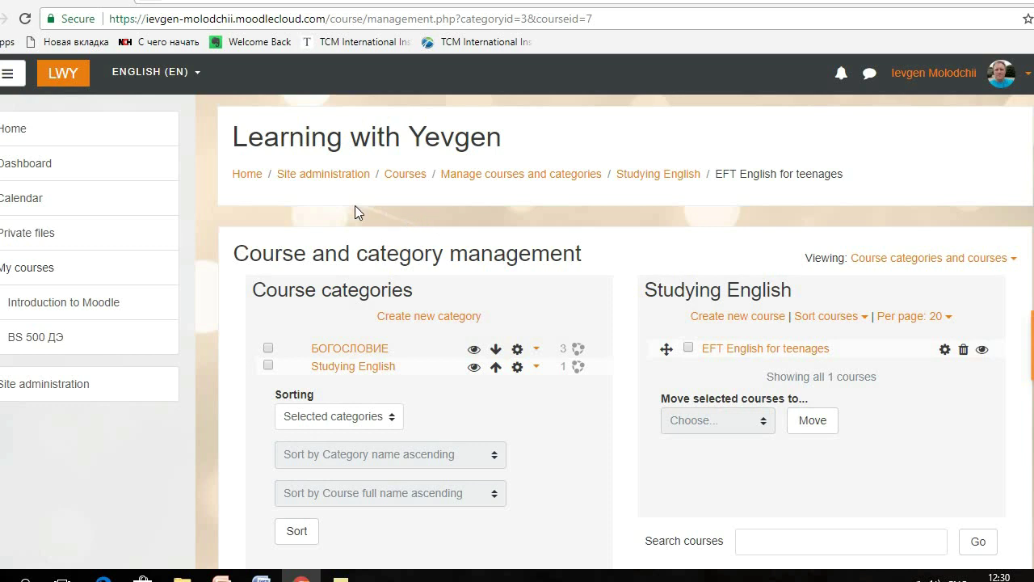
pyautogui.click(241, 176)
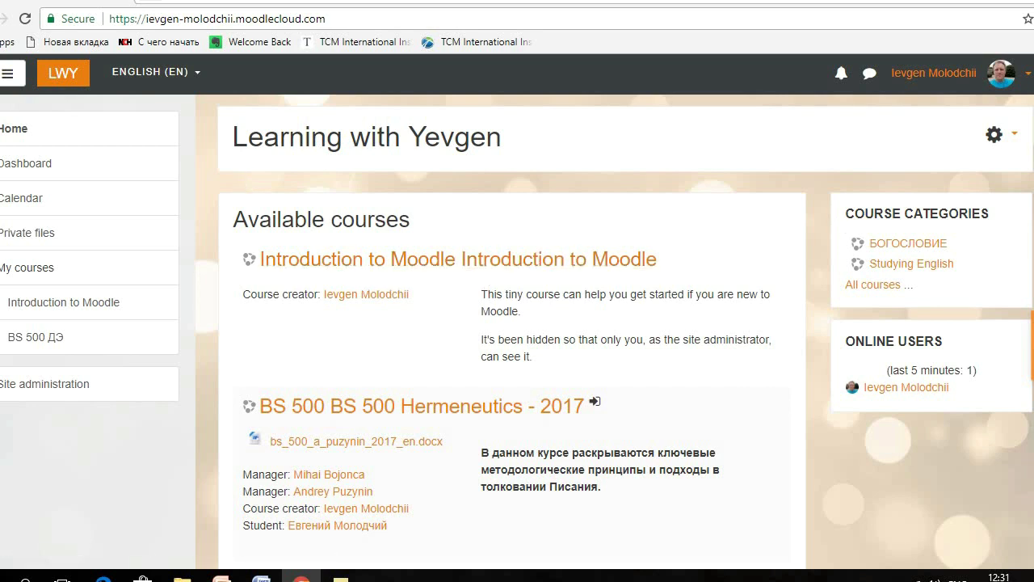
# Open the English for teenages course from the front page's available courses list
pyautogui.scroll(-5, 614, 331)
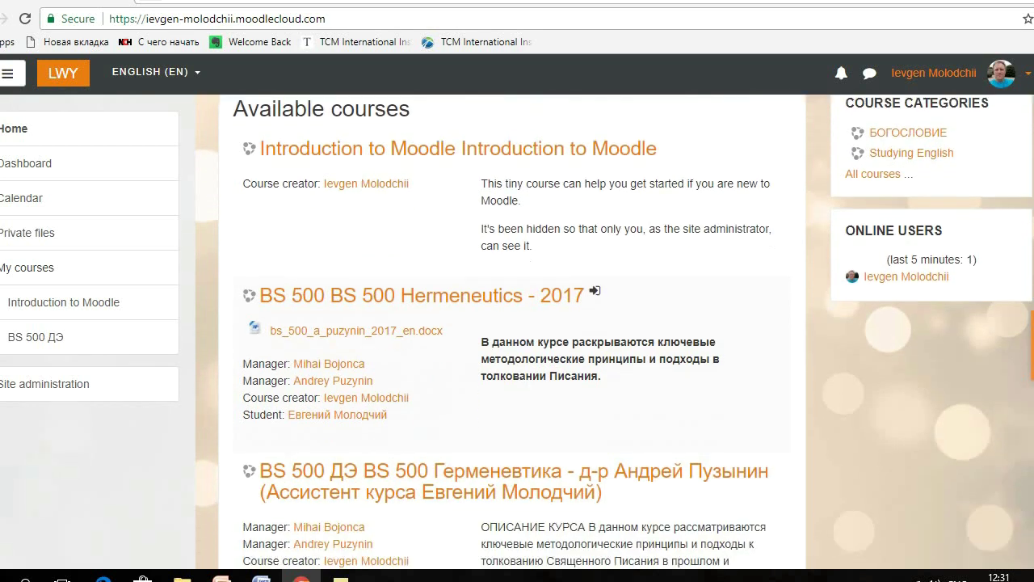
pyautogui.scroll(-3, 705, 399)
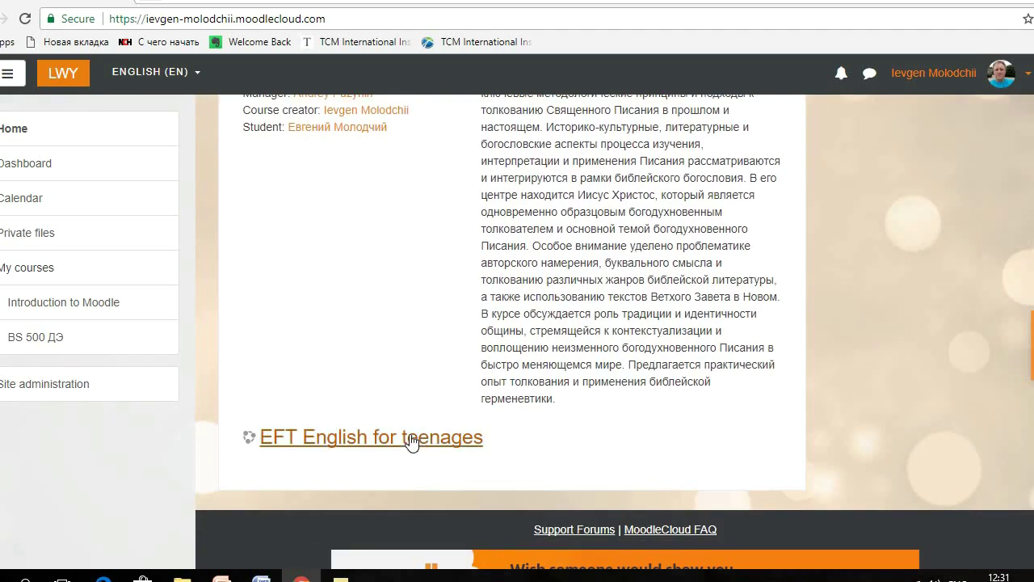
pyautogui.click(411, 441)
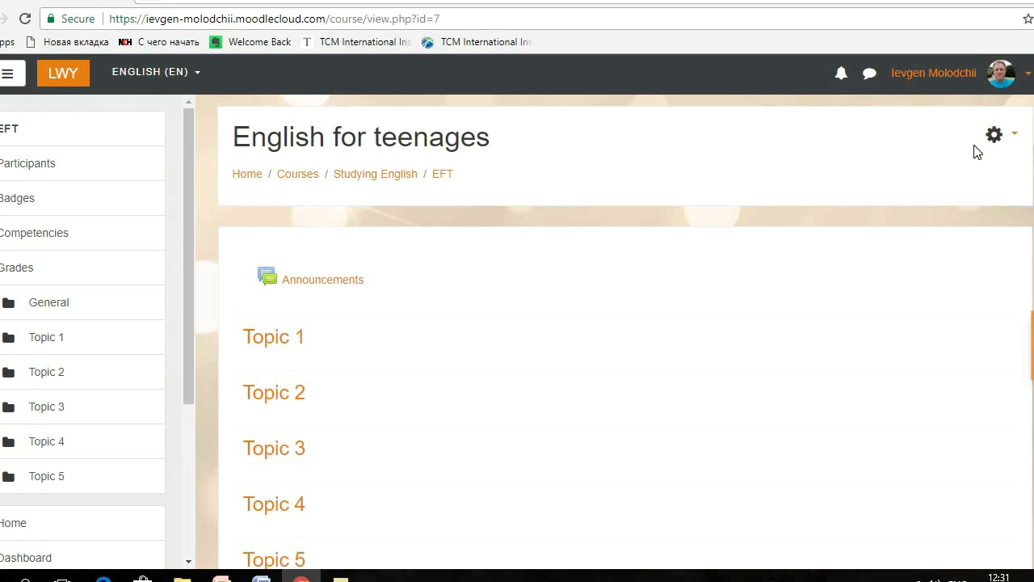
pyautogui.click(995, 138)
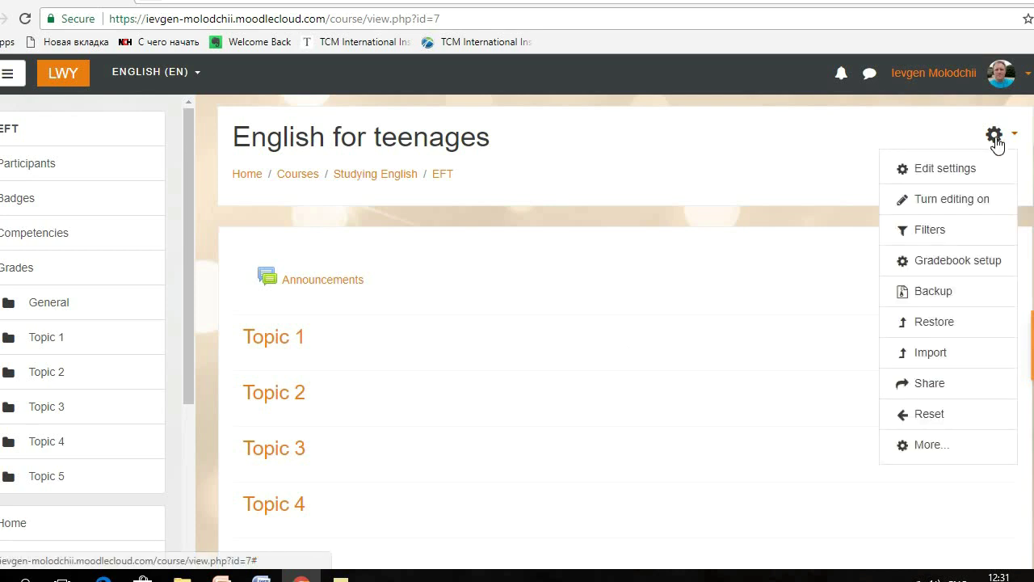
# Turn editing on for English for teenages and check the editable topic sections
pyautogui.click(972, 204)
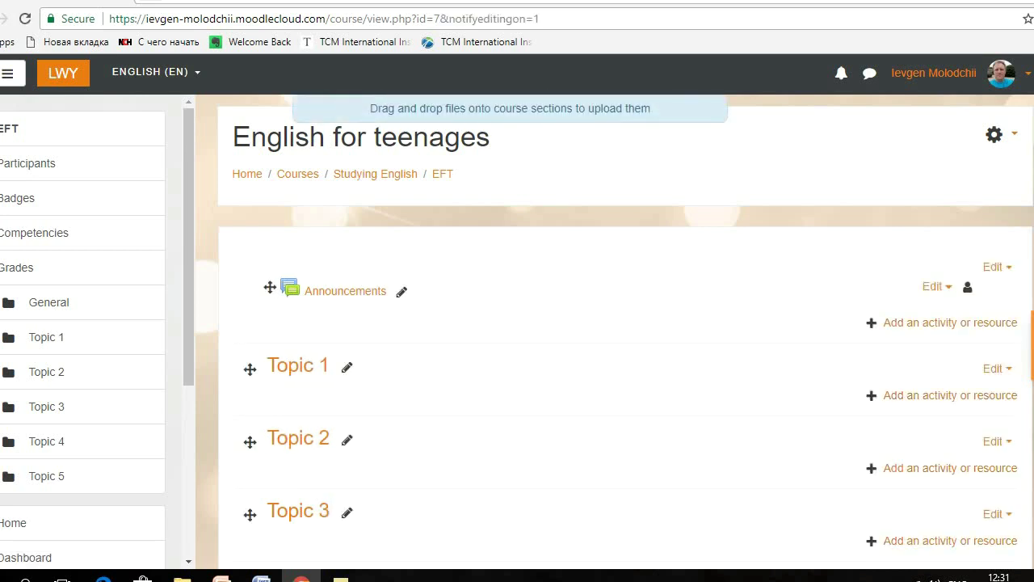
pyautogui.scroll(-3, 615, 331)
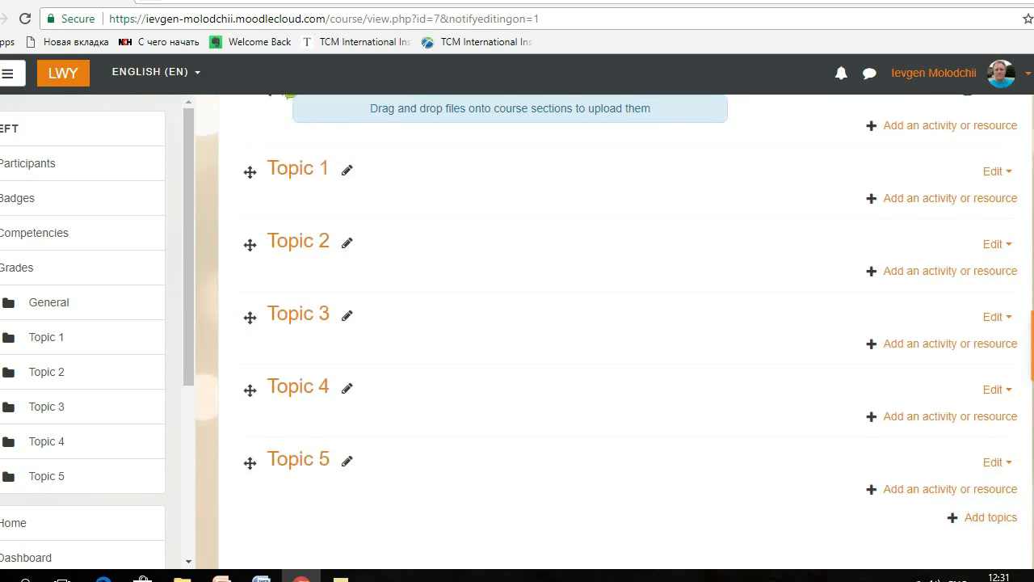
pyautogui.scroll(3, 615, 331)
pyautogui.scroll(-1, 615, 331)
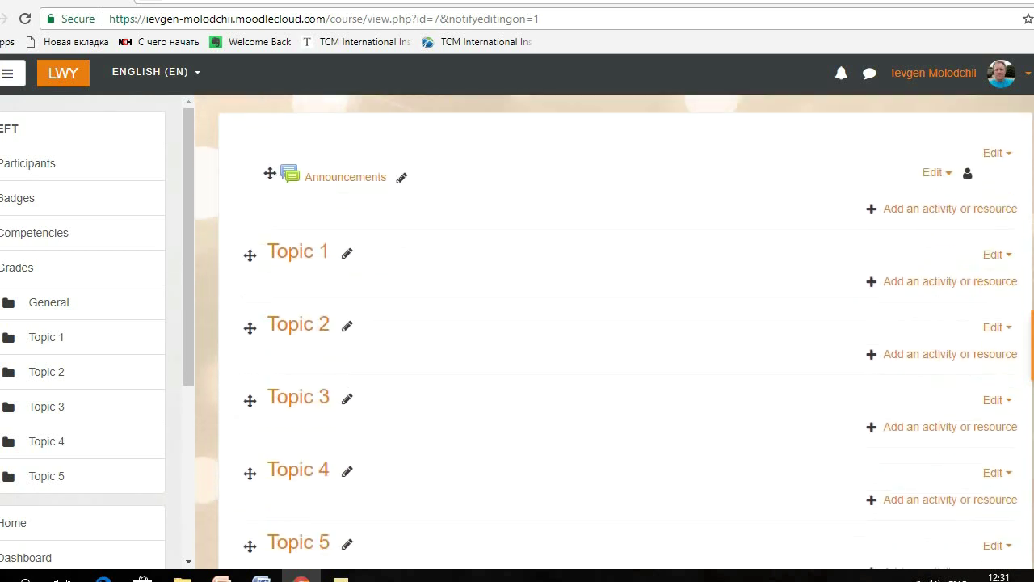
pyautogui.scroll(-3, 614, 332)
pyautogui.scroll(3, 614, 331)
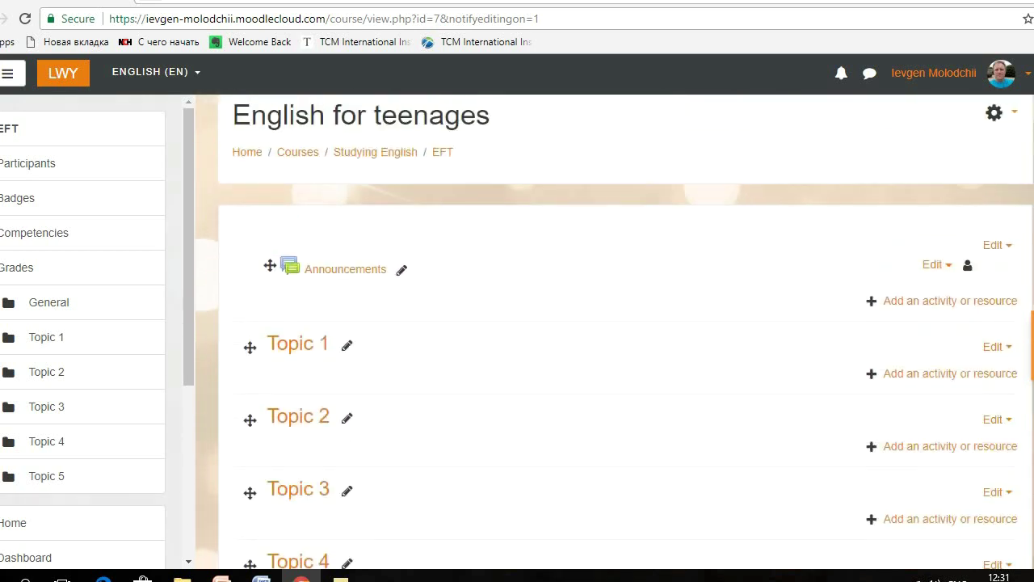
pyautogui.scroll(1, 755, 289)
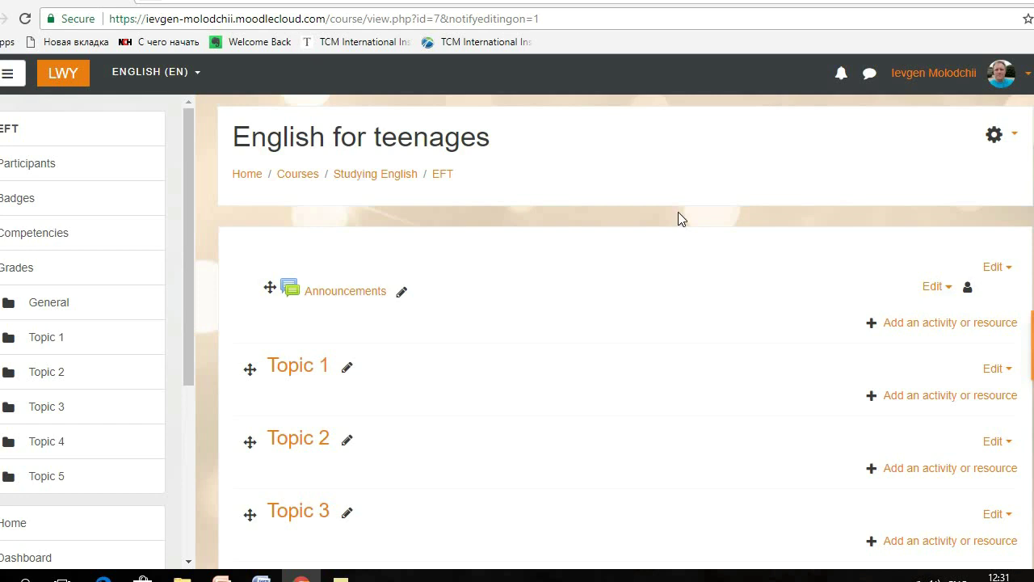